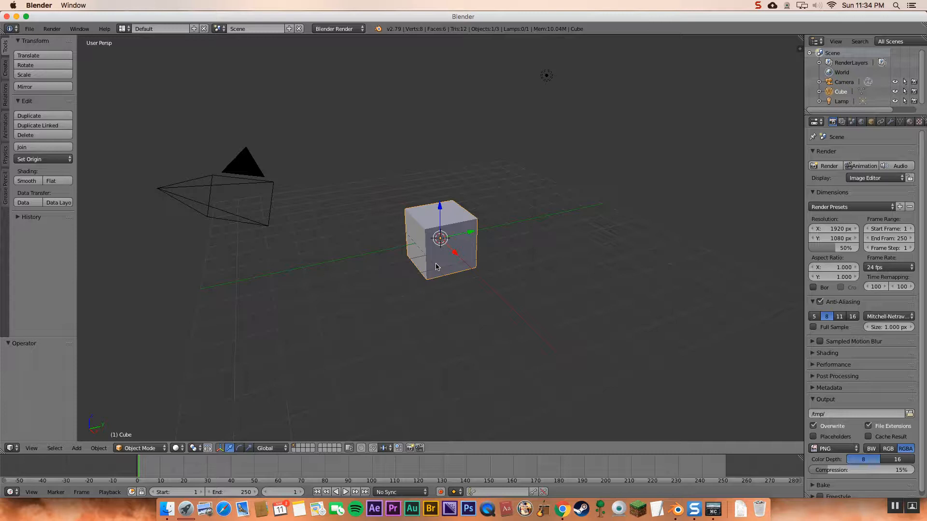
Delete the default cube and add a UV sphere mesh at the scene origin
key(x)
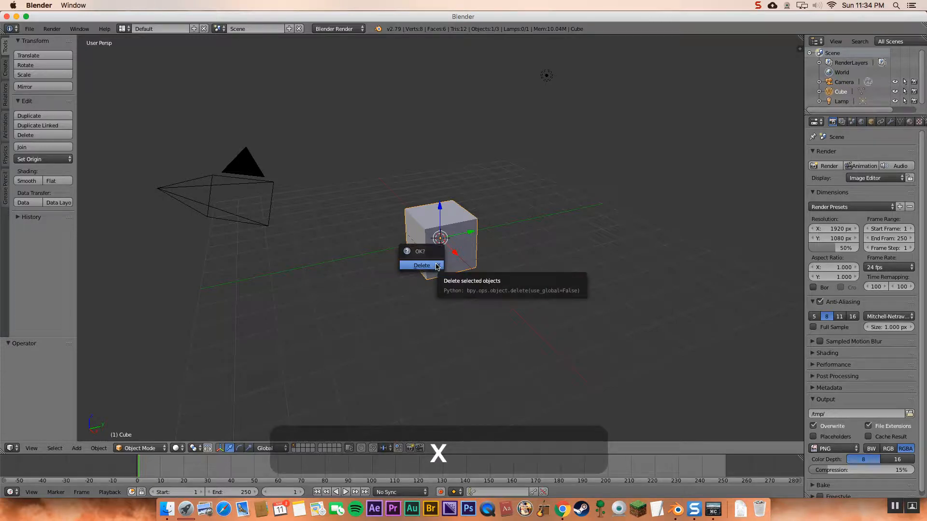
click(437, 266)
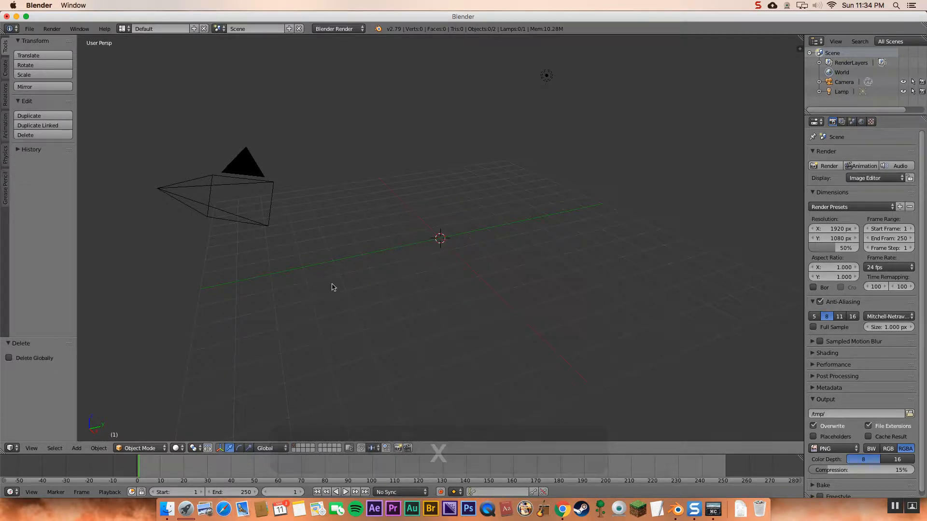
click(76, 448)
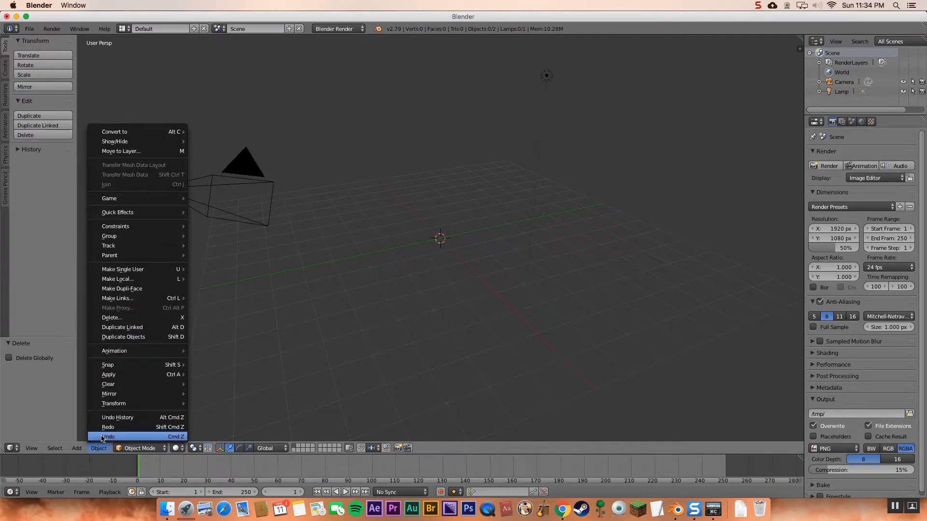
mouse_move(89, 438)
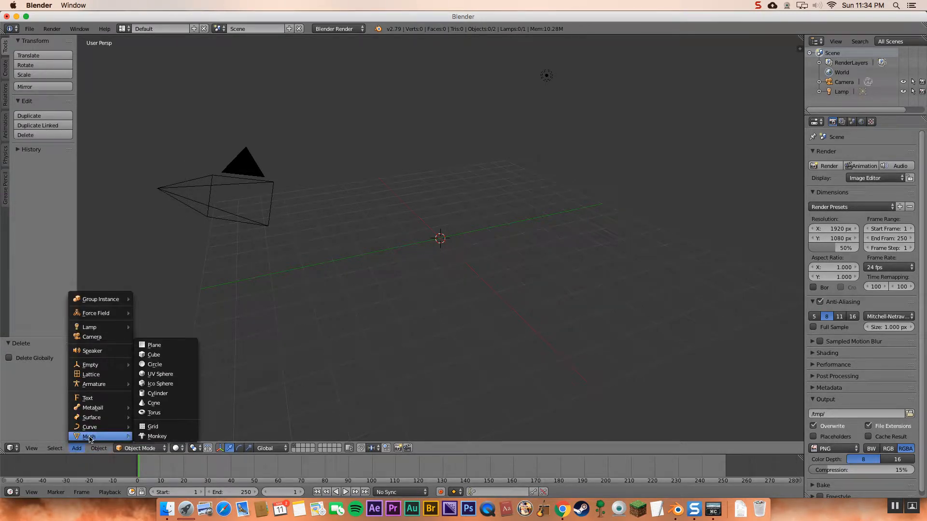
click(166, 377)
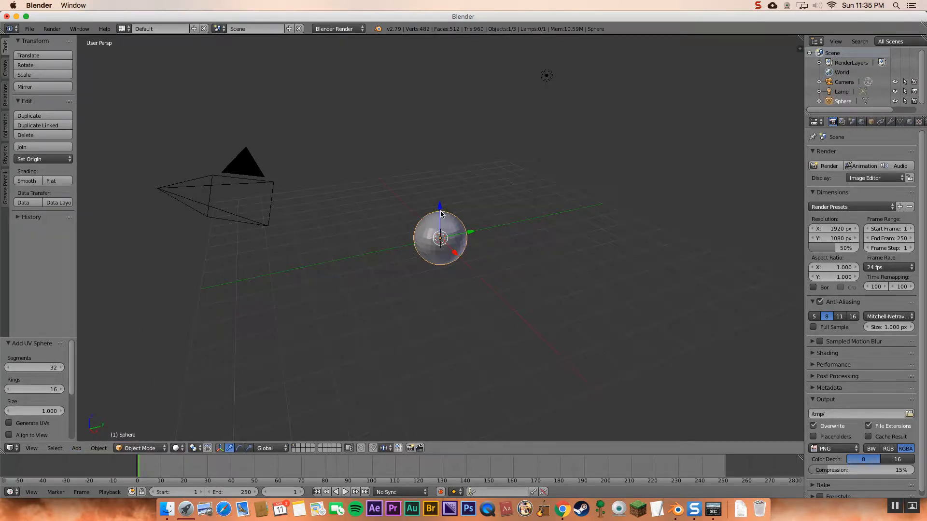
Add a plane mesh at the origin and scale it up by about 8.4 as the ground
click(78, 449)
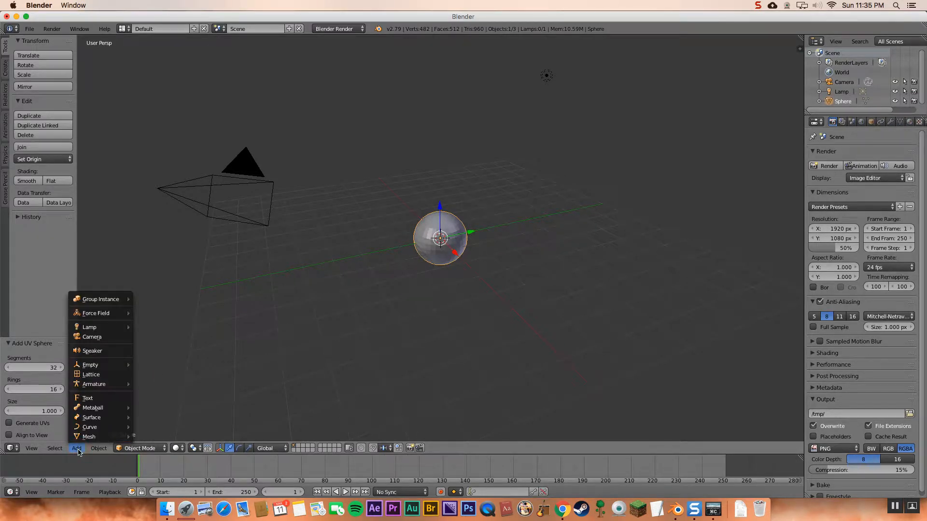
mouse_move(84, 438)
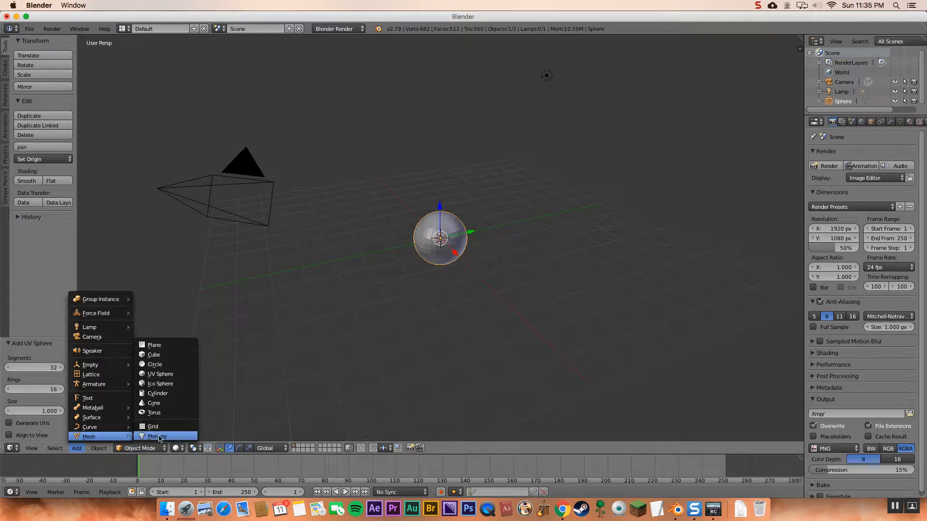
click(164, 344)
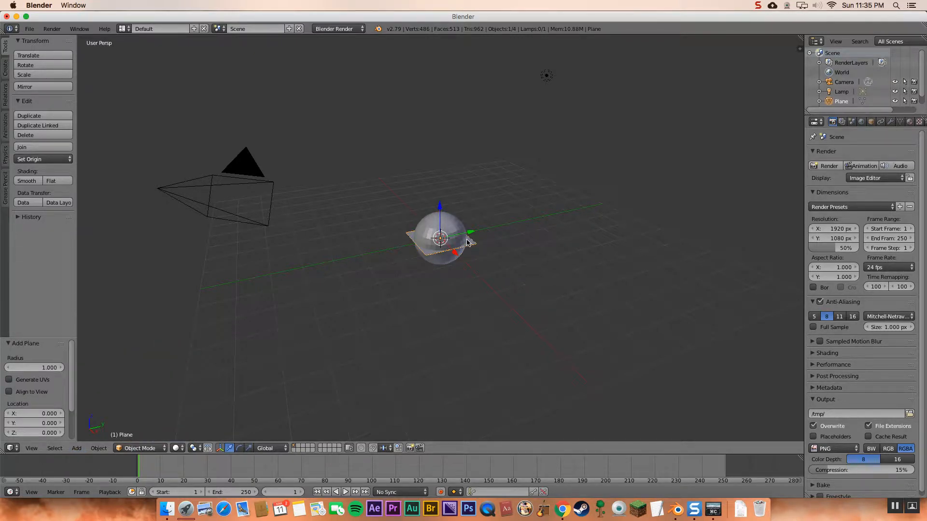
key(s)
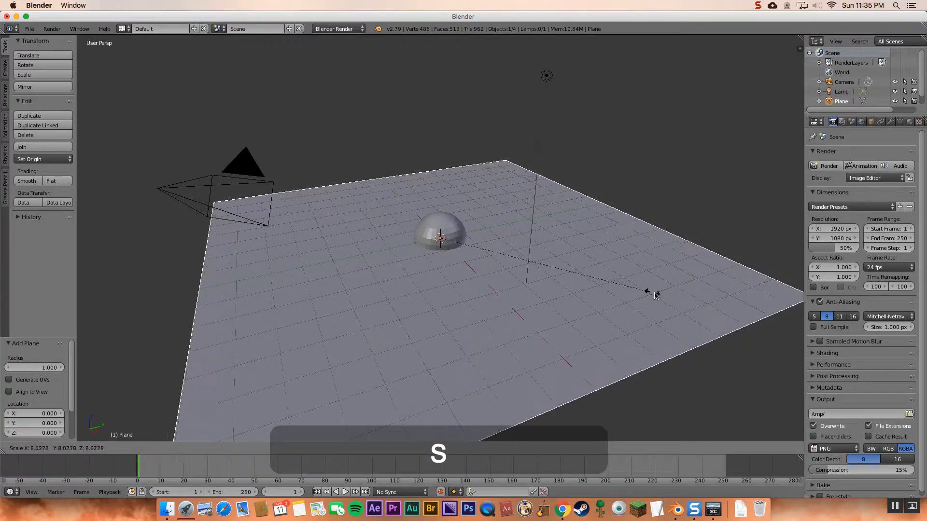
click(656, 295)
Raise the sphere above the plane and shift it about -5.7 units along Y toward the plane's edge
shift+right_click(454, 229)
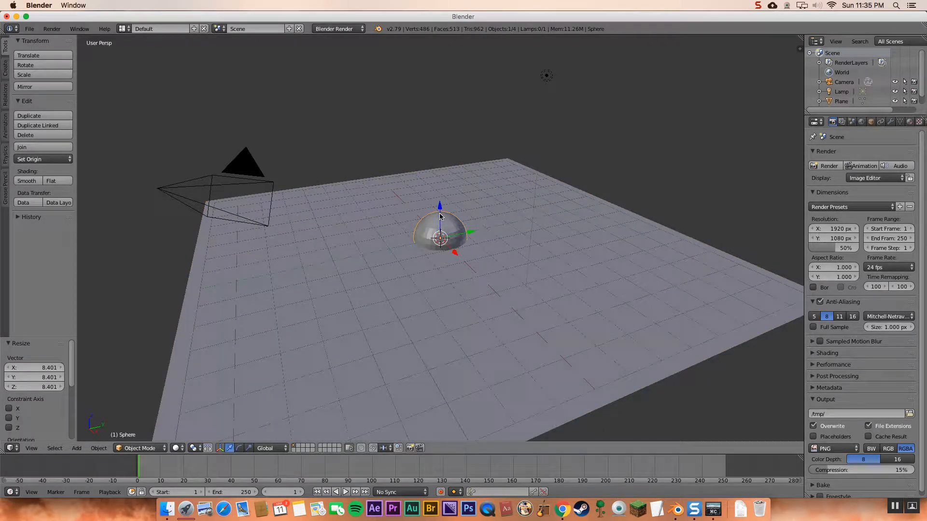
drag(439, 211, 276, 150)
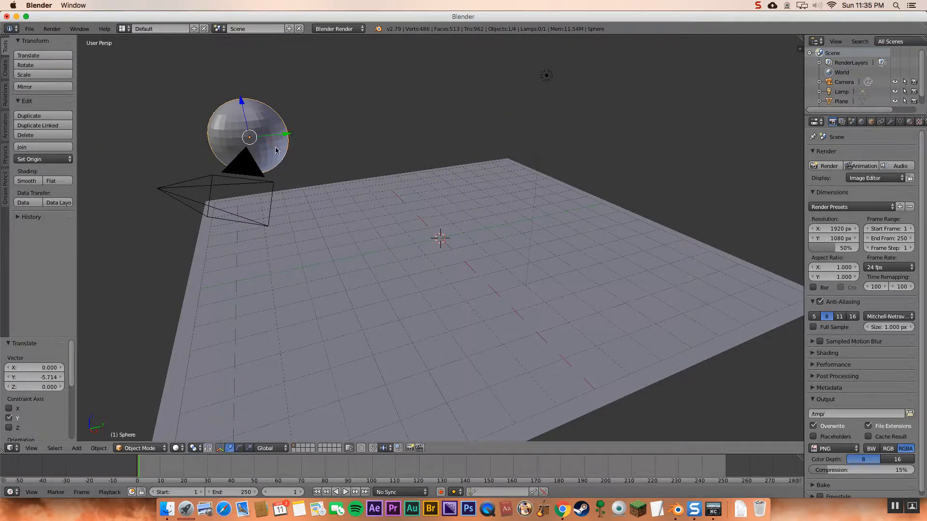
Delete the camera from the scene
right_click(189, 186)
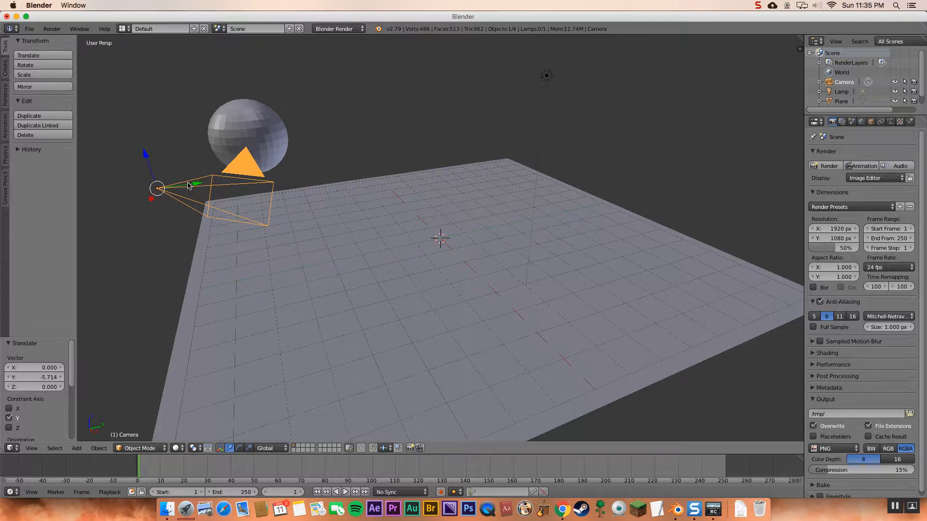
key(x)
click(189, 185)
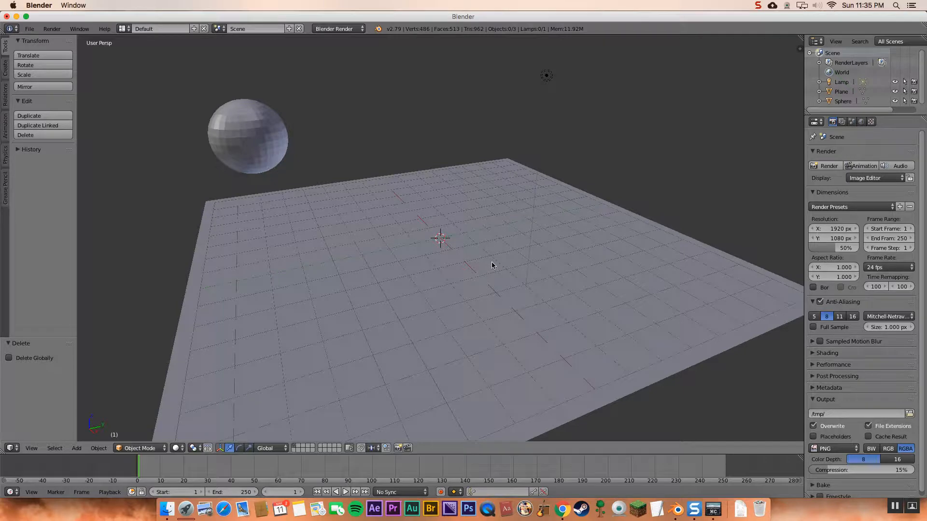
Set the current frame to 0, then switch the timeline area to the Graph Editor and enlarge it
middle_drag(492, 265, 404, 252)
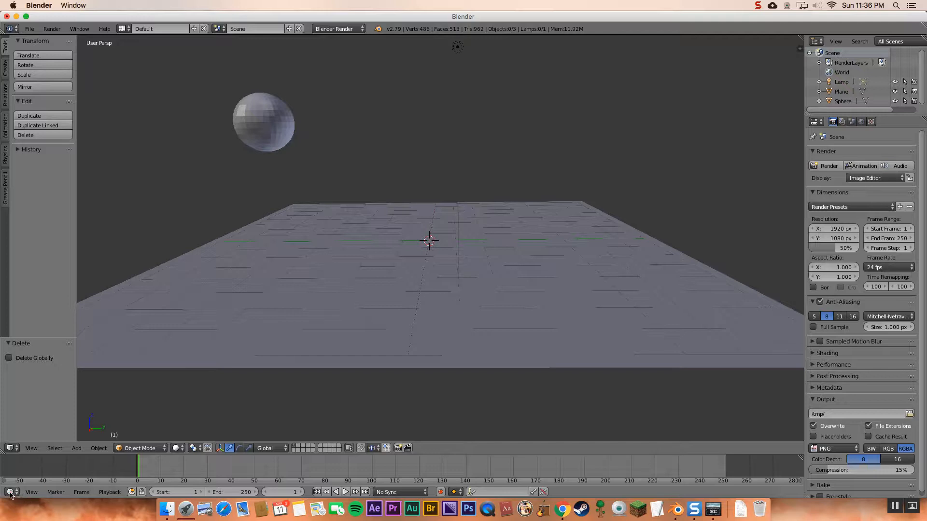
drag(148, 463, 103, 474)
click(10, 492)
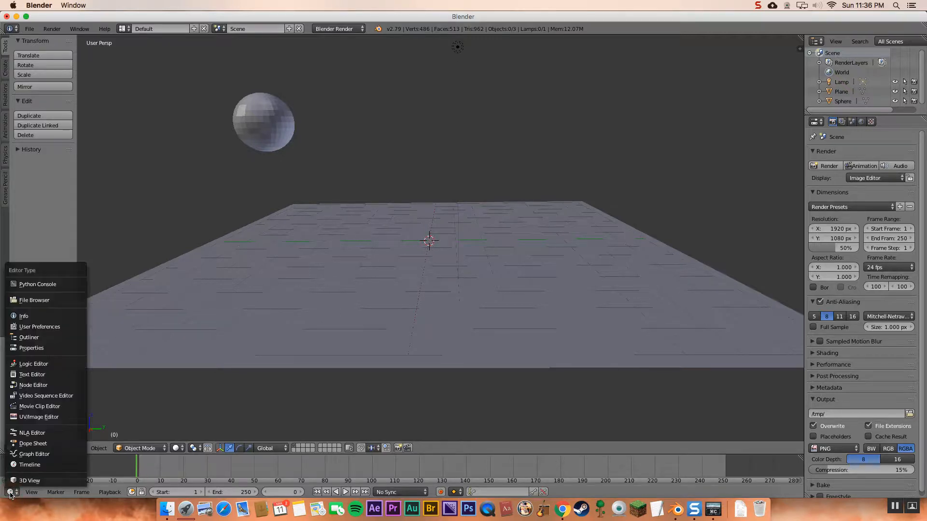
click(35, 454)
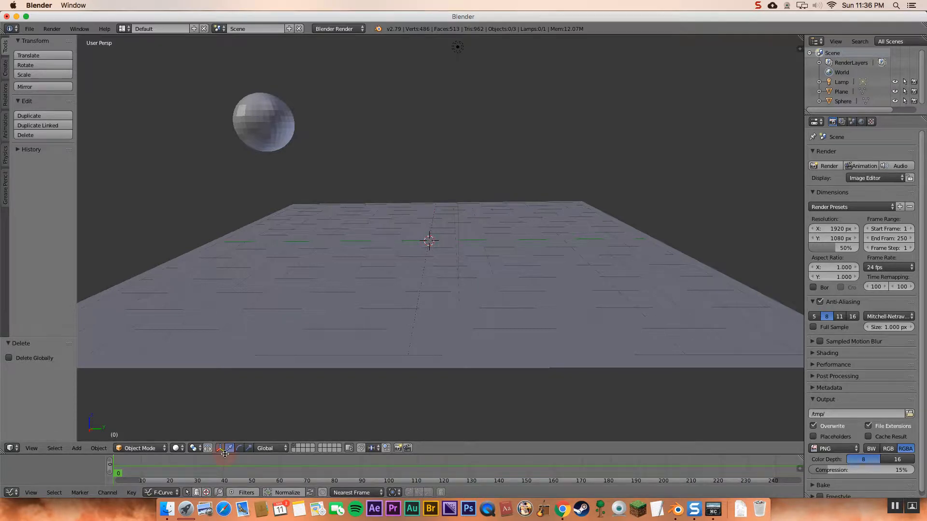
drag(224, 453, 225, 341)
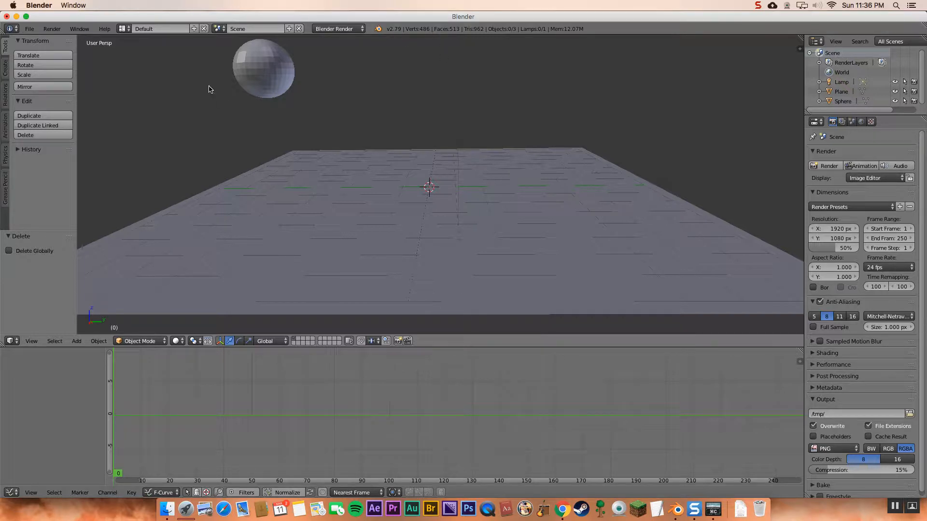
Insert a Location keyframe for the sphere at frame 0
right_click(261, 75)
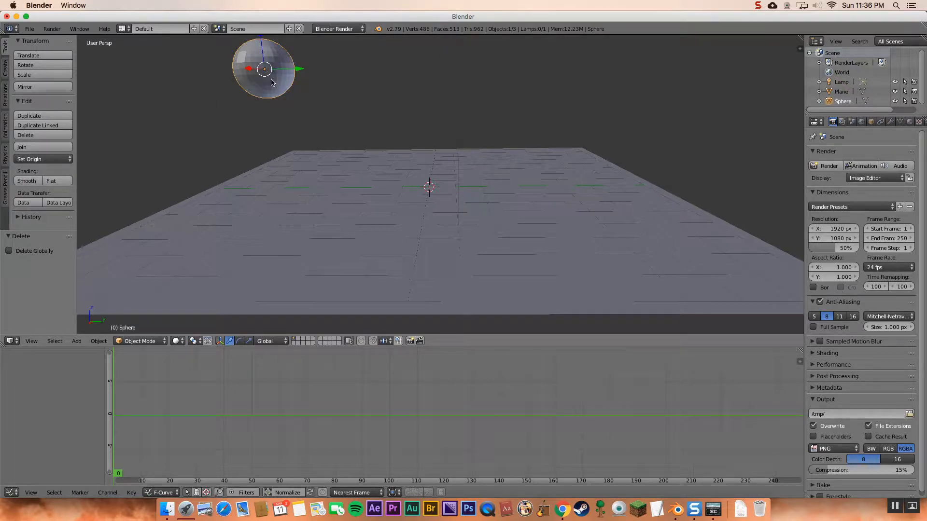
key(i)
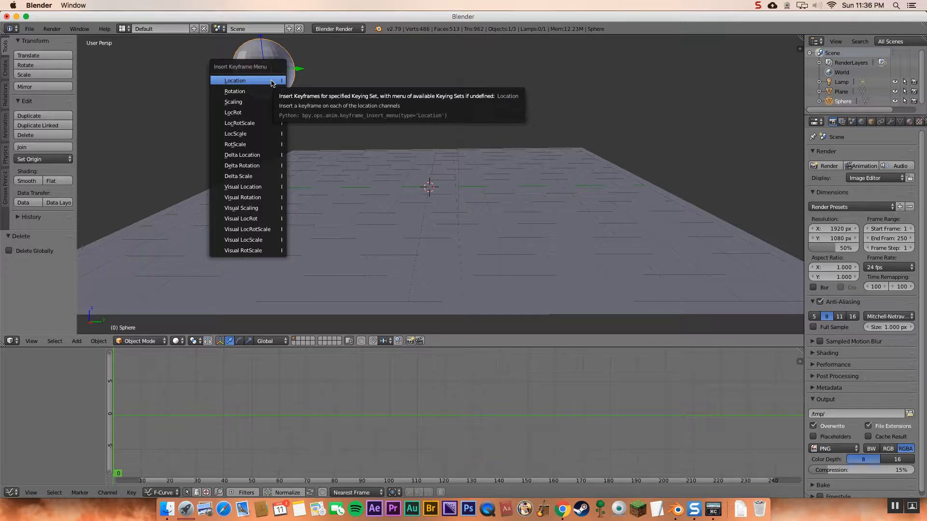
click(272, 82)
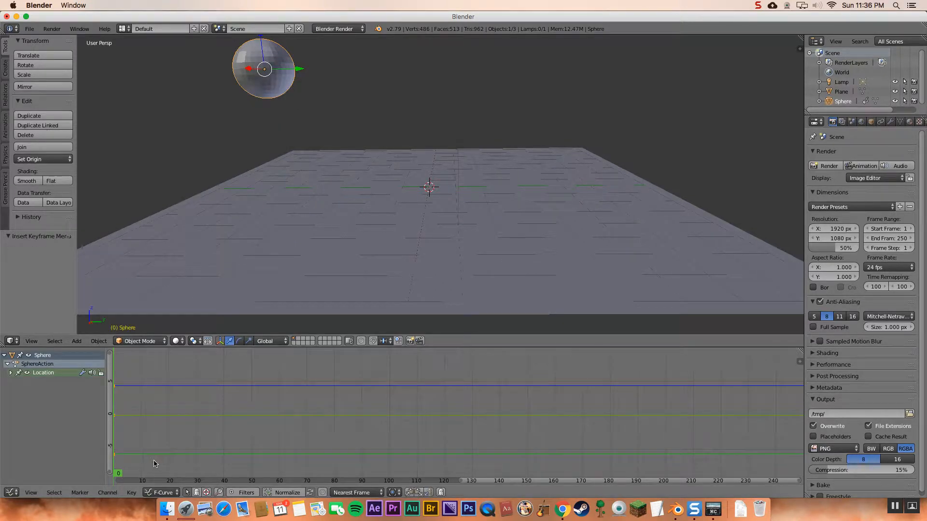
At frame 30, move the sphere forward along Y, lower it about 3.5 units to the plane, and insert a Location keyframe
click(196, 447)
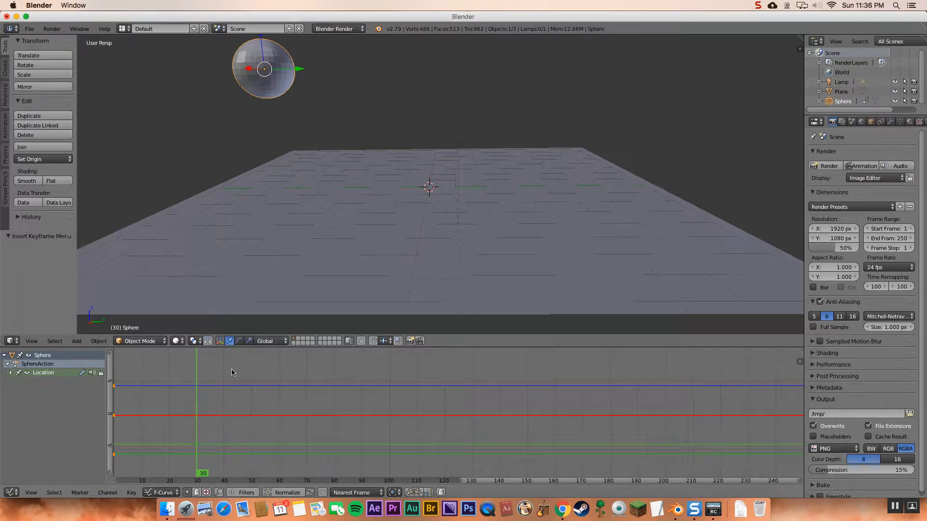
drag(296, 71, 368, 69)
drag(332, 43, 337, 140)
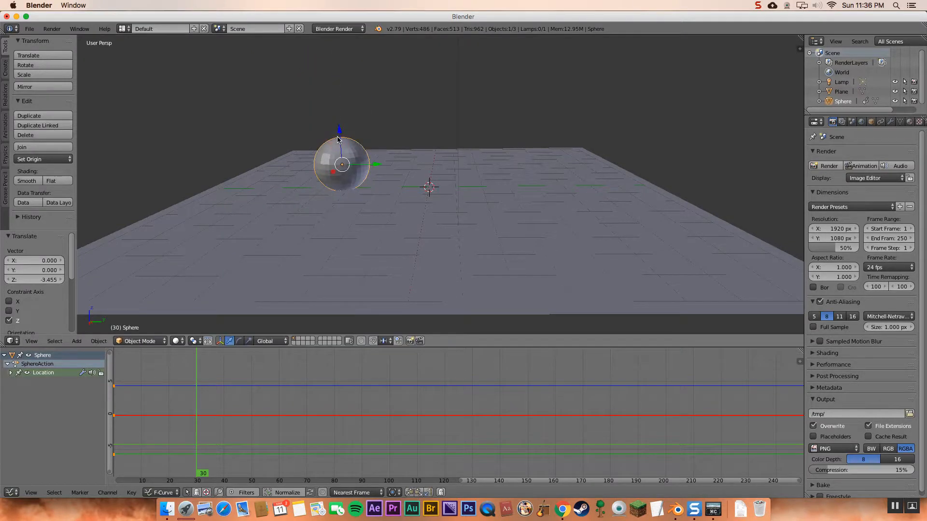
key(i)
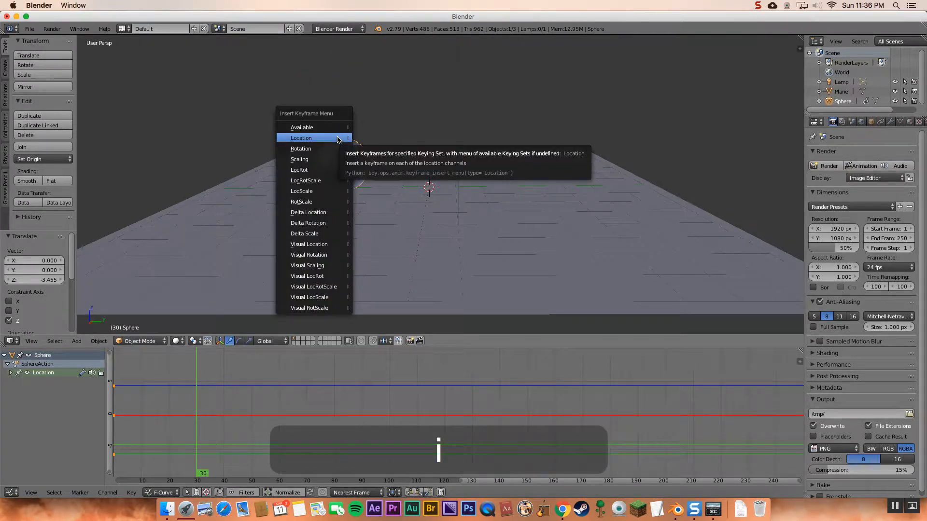
click(338, 139)
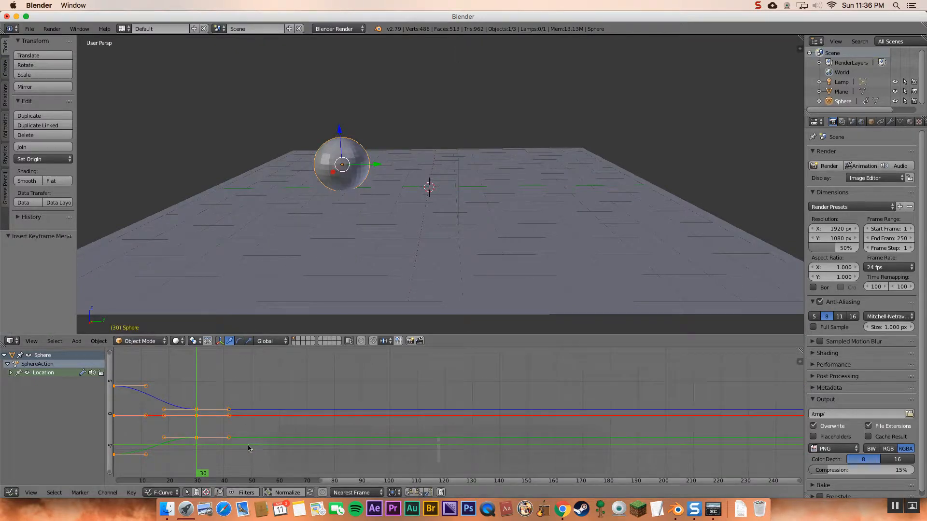
At frame 60, move the sphere further along Y, raise it back into the air, and insert a Location keyframe
click(279, 411)
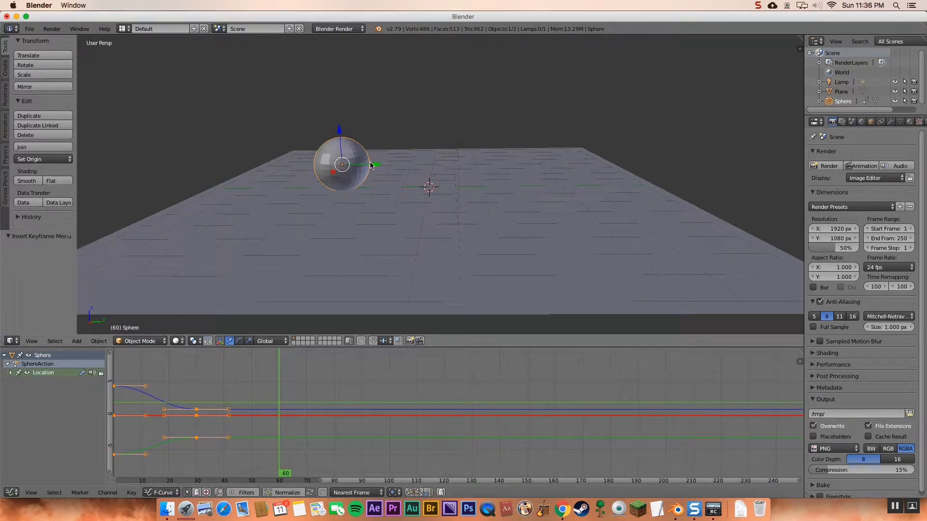
drag(372, 165, 428, 165)
drag(398, 138, 394, 47)
key(i)
click(404, 57)
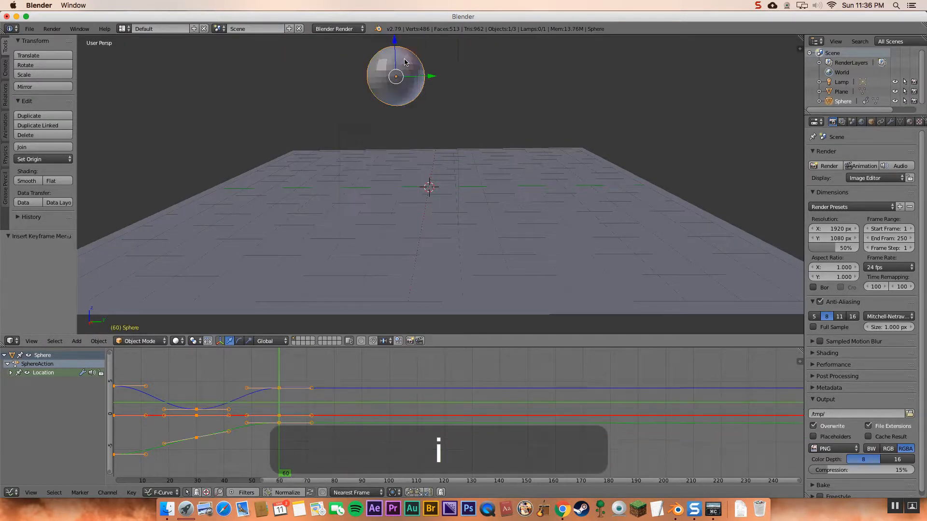
At frame 90, move the sphere forward along Y, lower it about 3.1 units to the plane, and insert a Location keyframe
click(338, 414)
drag(338, 414, 362, 413)
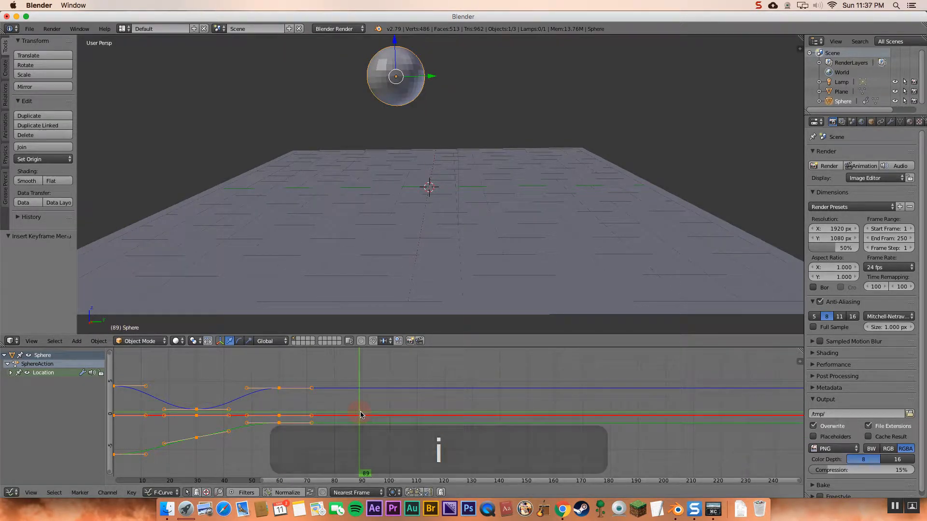
drag(428, 75, 486, 83)
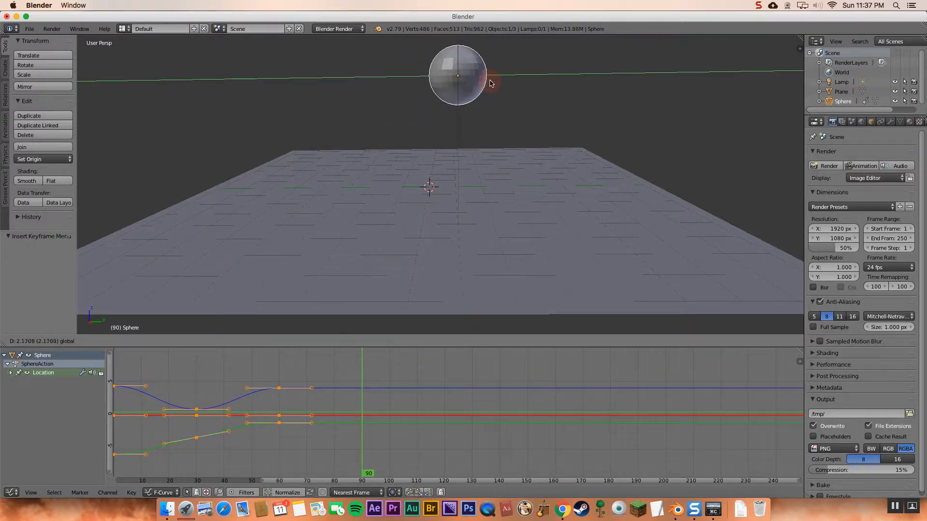
drag(461, 55, 464, 137)
key(i)
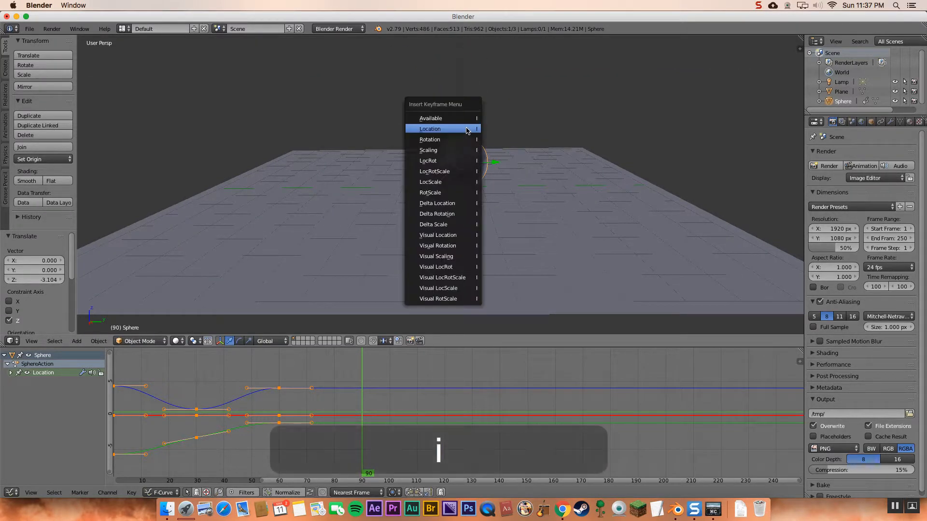
click(464, 129)
At frame 120, move the sphere forward along Y, raise it about 3.1 units, and insert a Location keyframe
drag(399, 400, 445, 401)
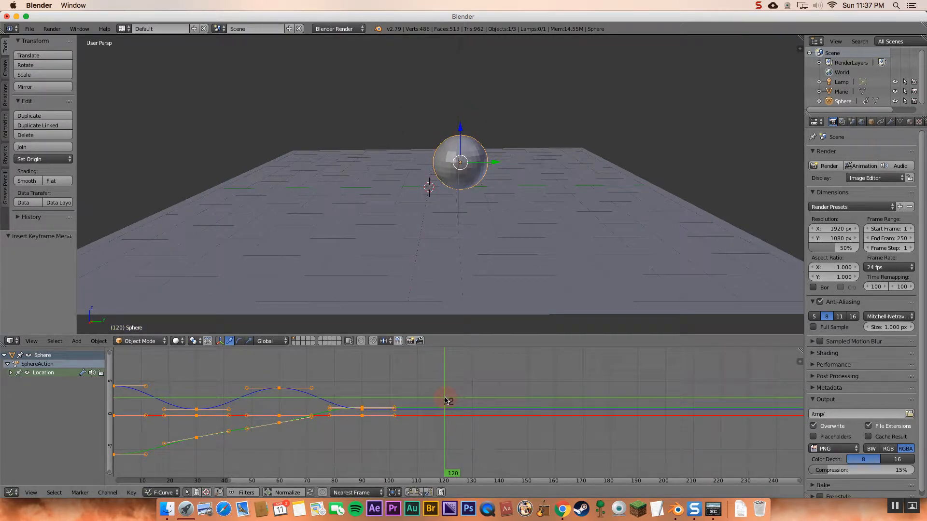
key(g)
key(y)
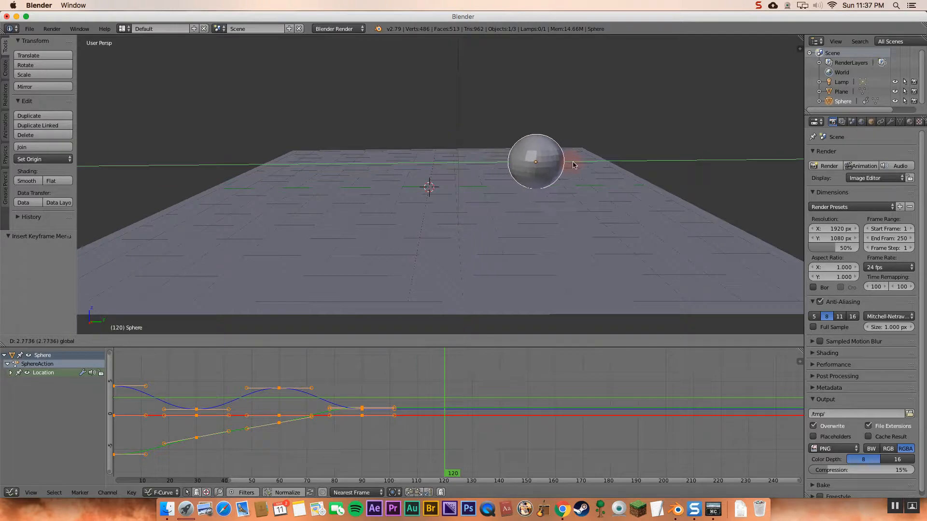
click(576, 163)
key(g)
key(z)
click(538, 51)
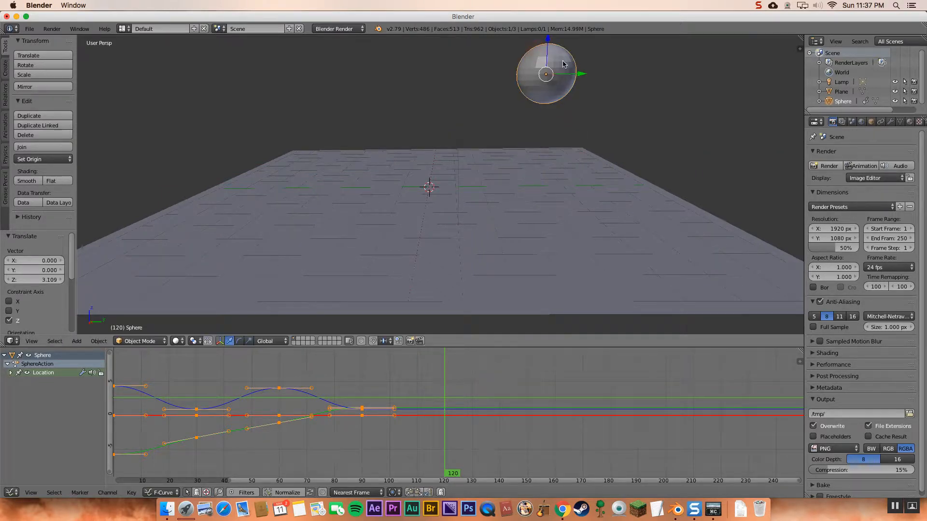
key(i)
click(563, 63)
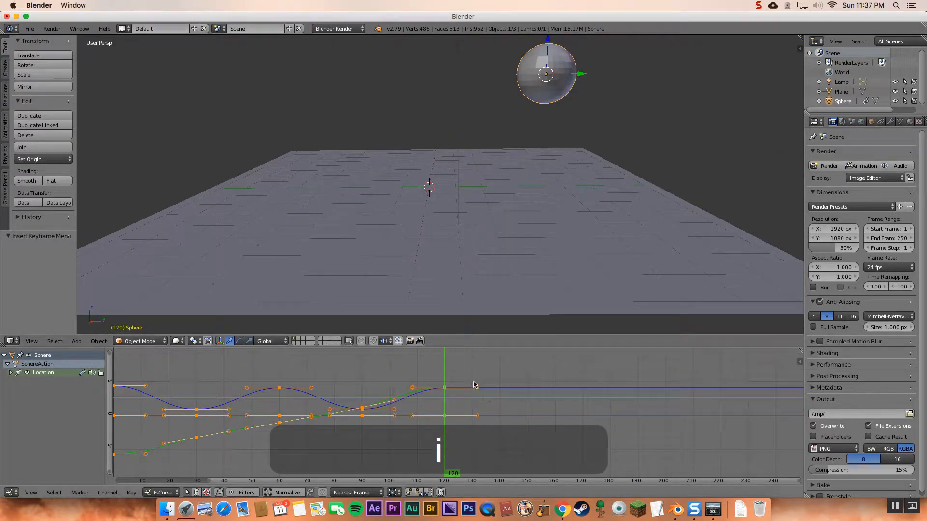
At frame 150, move the sphere about 2 units forward along Y, lower it about 3.1 units to the plane, and insert a Location keyframe
click(473, 375)
drag(480, 375, 528, 387)
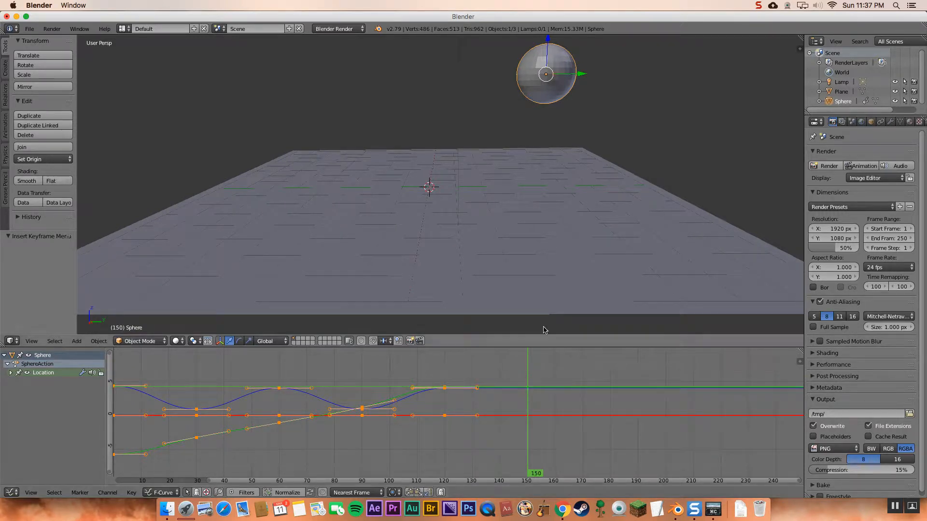
drag(581, 74, 637, 79)
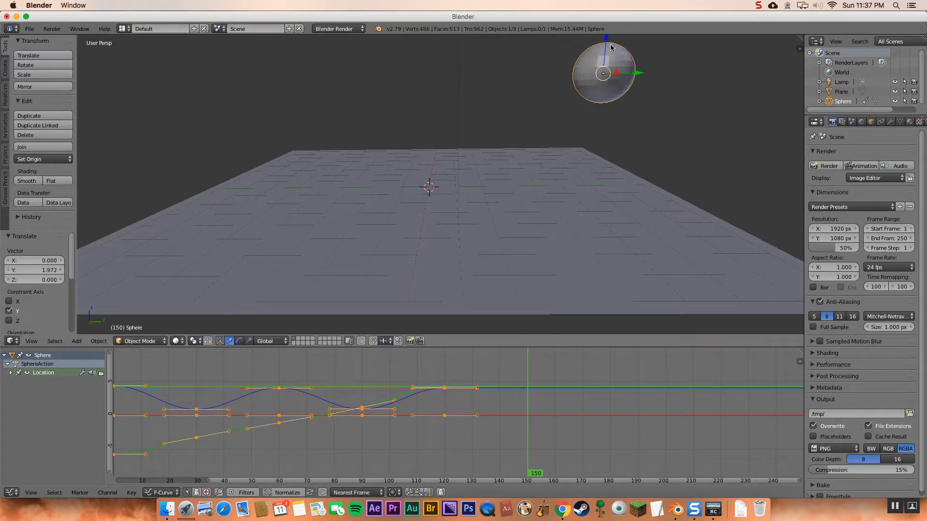
drag(604, 45, 614, 132)
key(i)
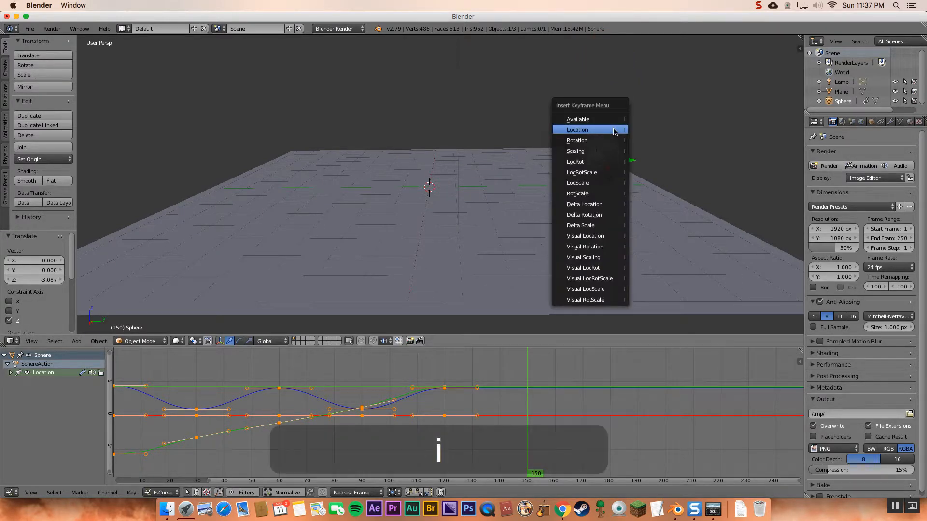
click(614, 132)
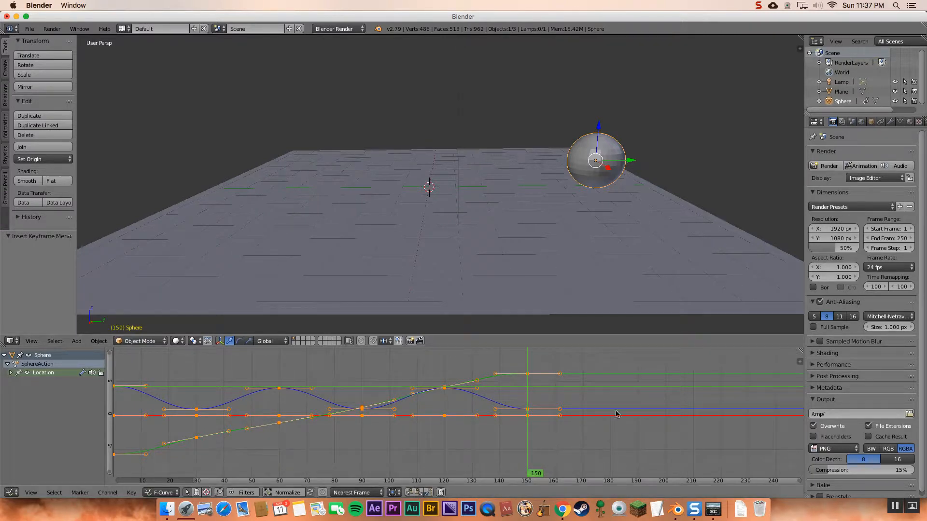
Set the scene's end frame to 150 and play back the bounce animation
click(890, 240)
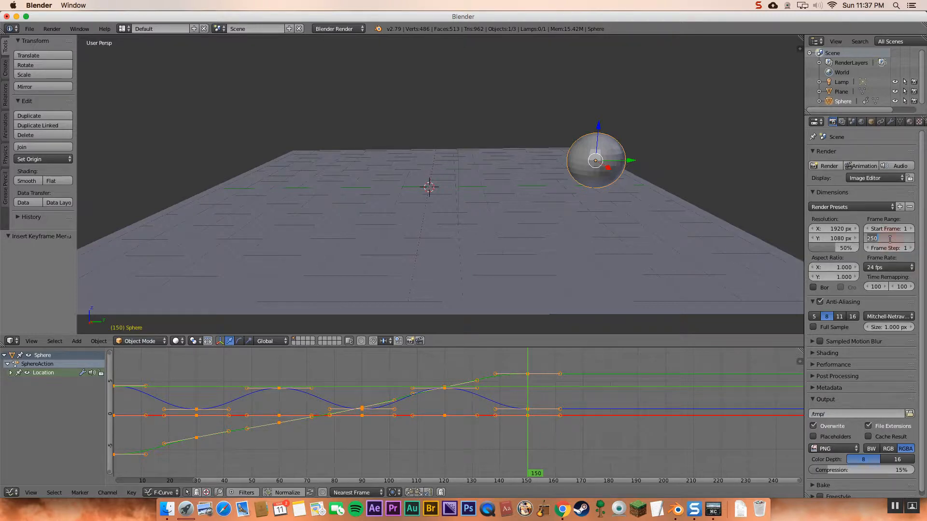
text(150)
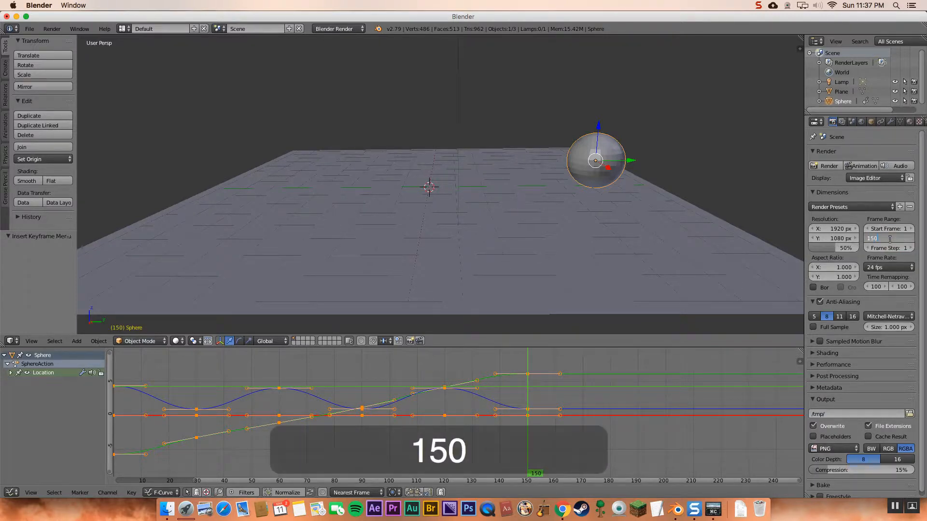
key(Return)
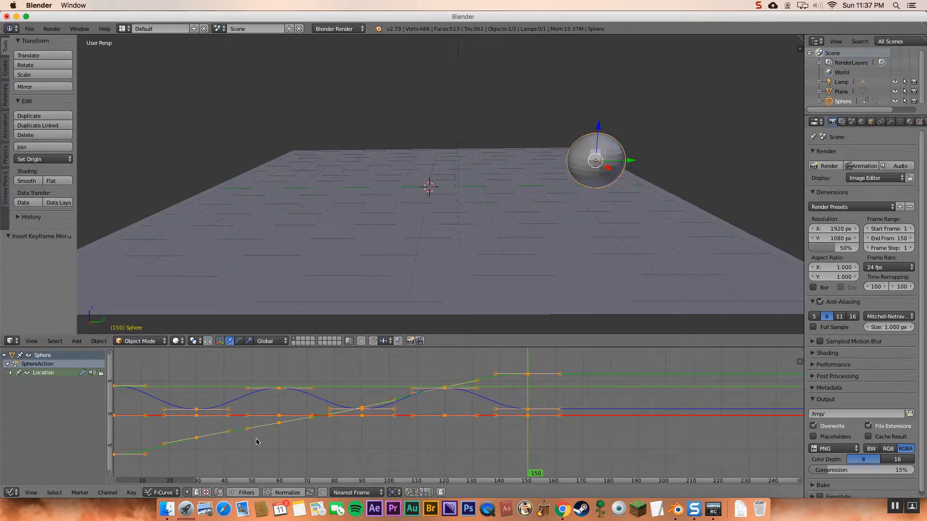
key(alt+a)
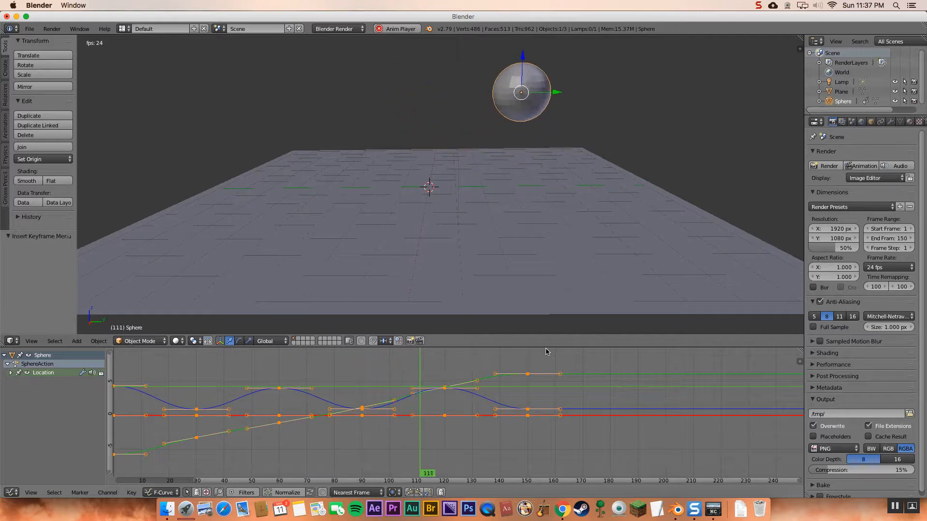
key(alt+a)
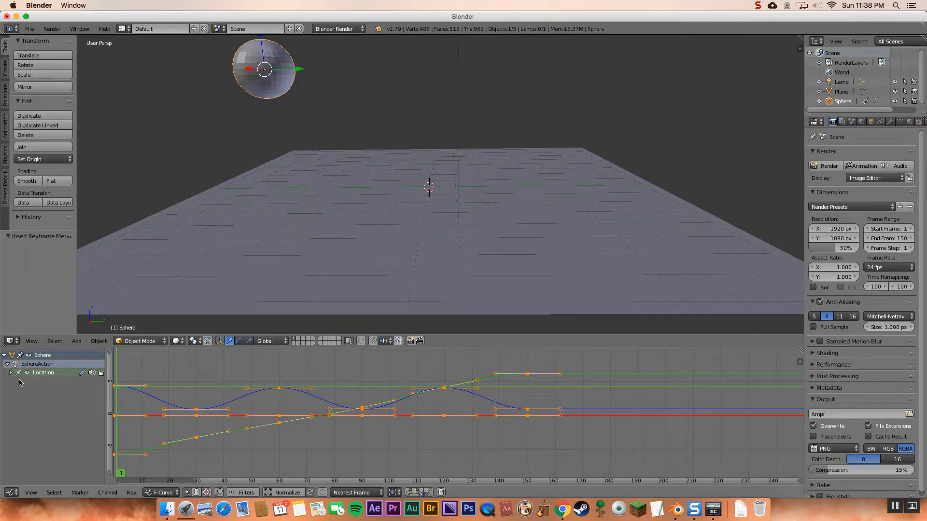
Show only the Z Location curve and scale down the handles of its frame 30 keyframe to make a sharp bounce
click(11, 374)
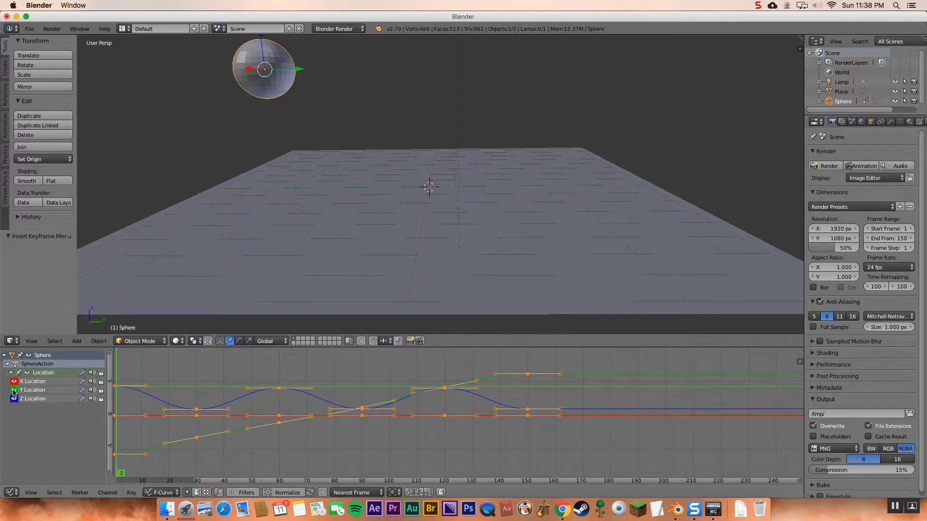
click(14, 381)
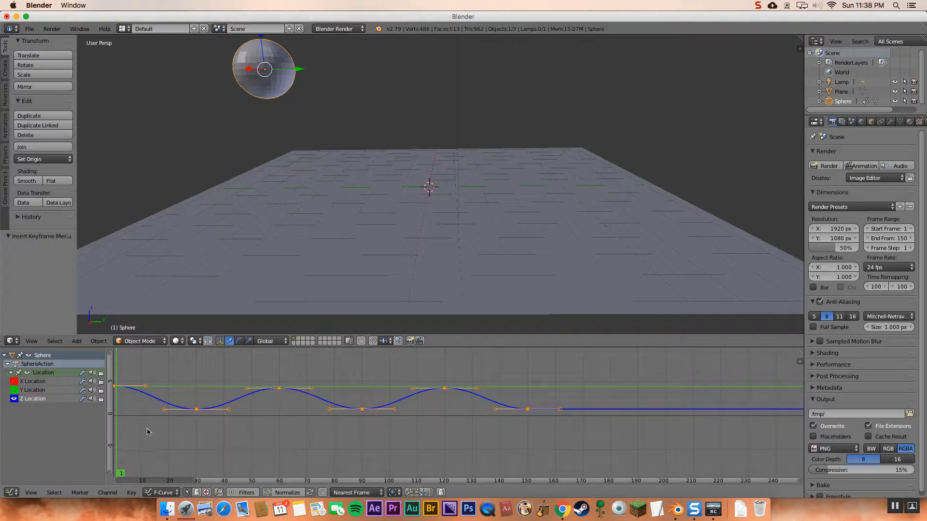
drag(128, 439, 197, 439)
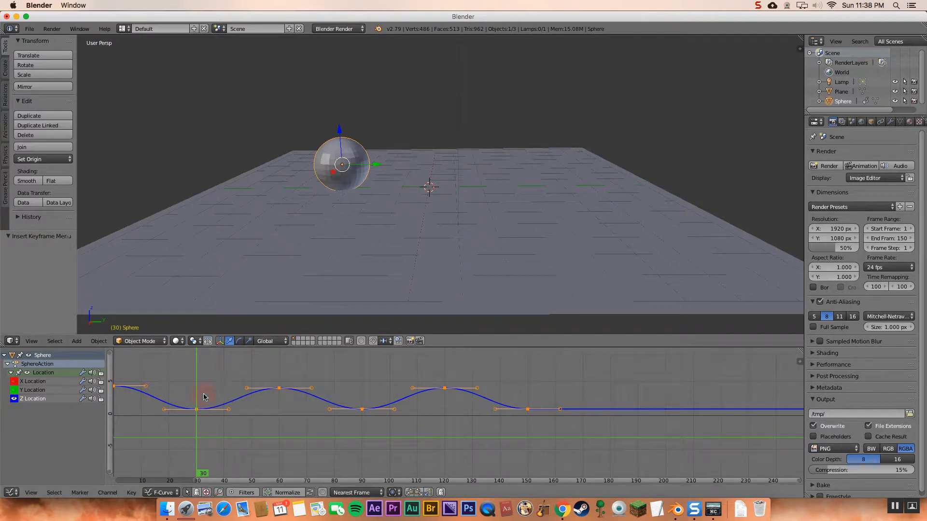
mouse_move(204, 397)
mouse_down()
mouse_move(271, 389)
mouse_move(124, 389)
mouse_move(216, 410)
mouse_move(119, 408)
mouse_move(196, 410)
mouse_up()
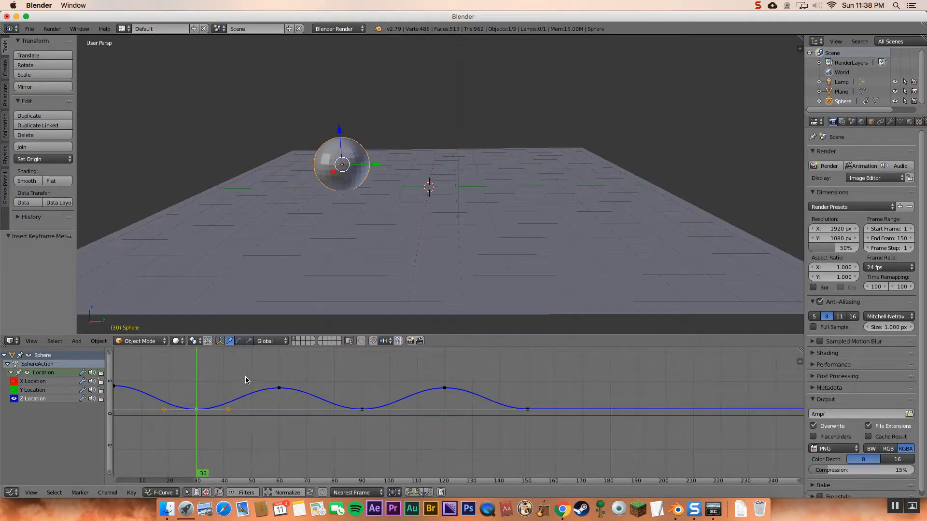
key(s)
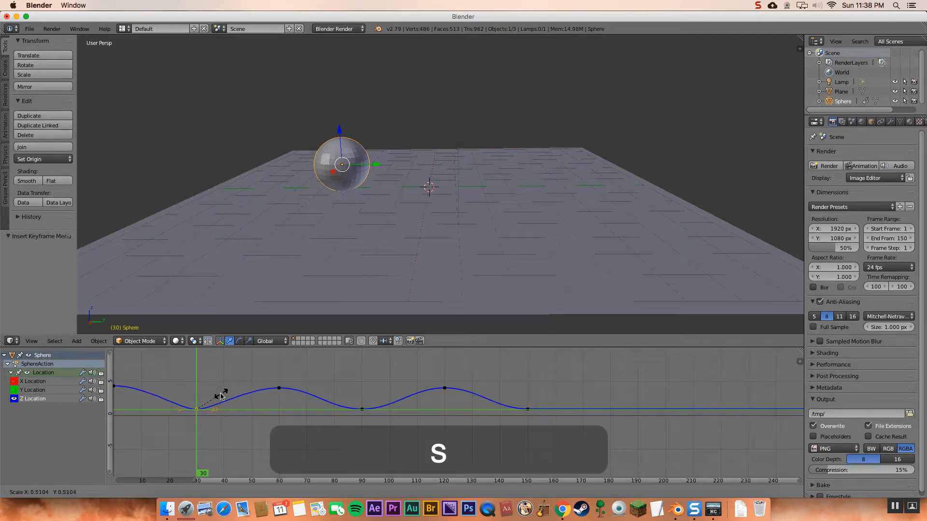
click(200, 409)
key(s)
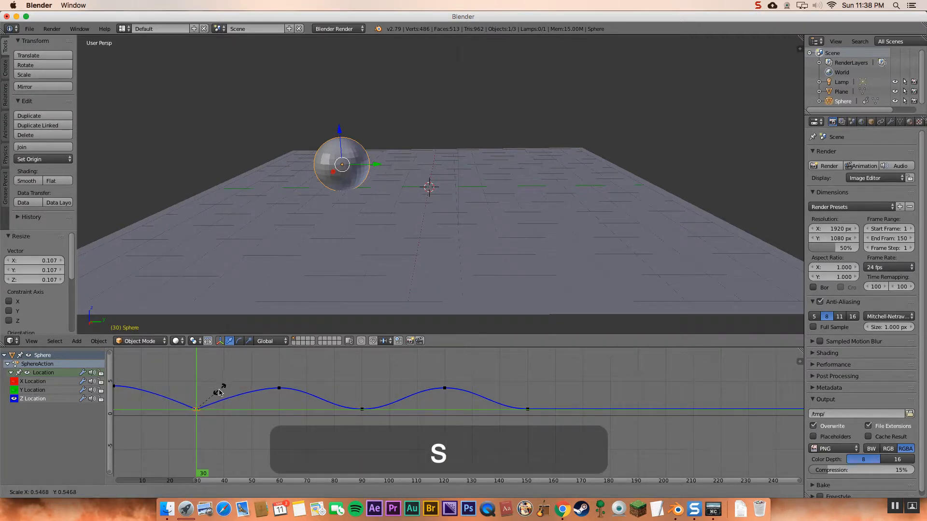
click(203, 405)
key(s)
click(213, 399)
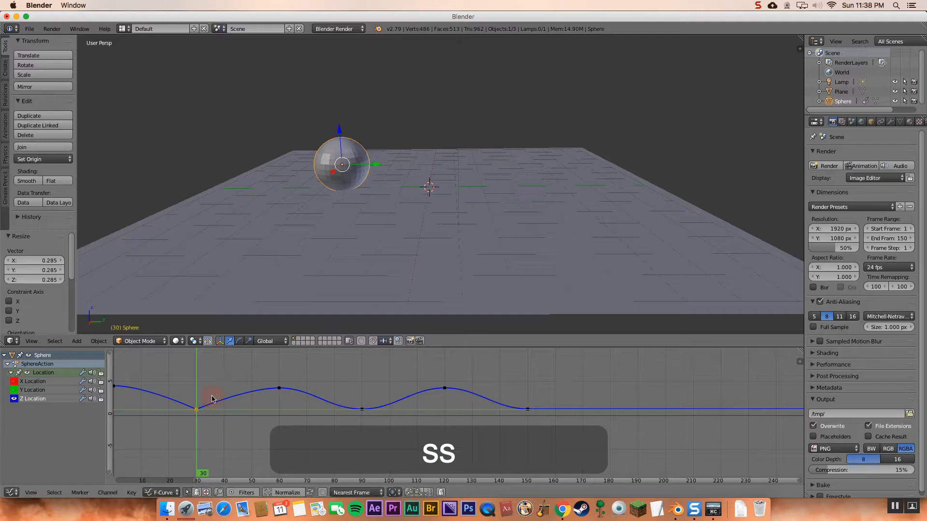
Scale down the handles of the Z Location keyframe at frame 90 until the curve forms a sharp point
right_click(363, 410)
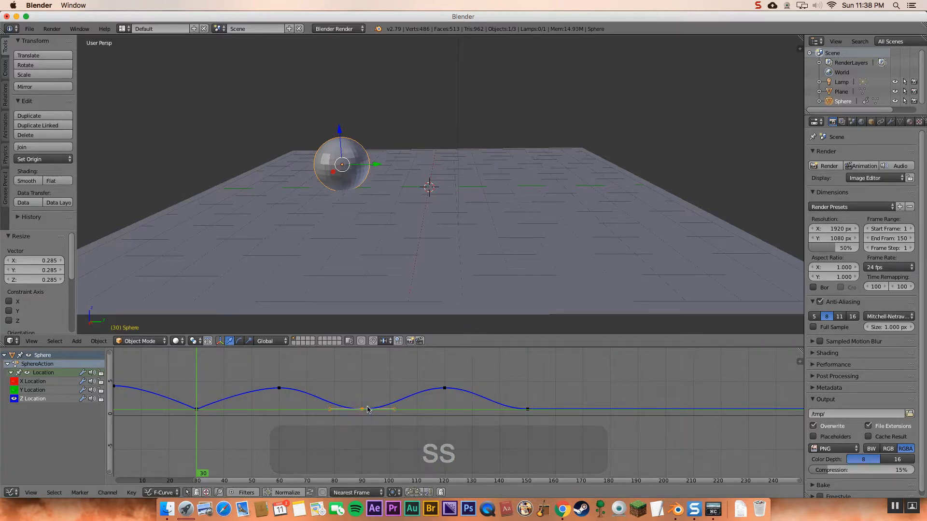
key(s)
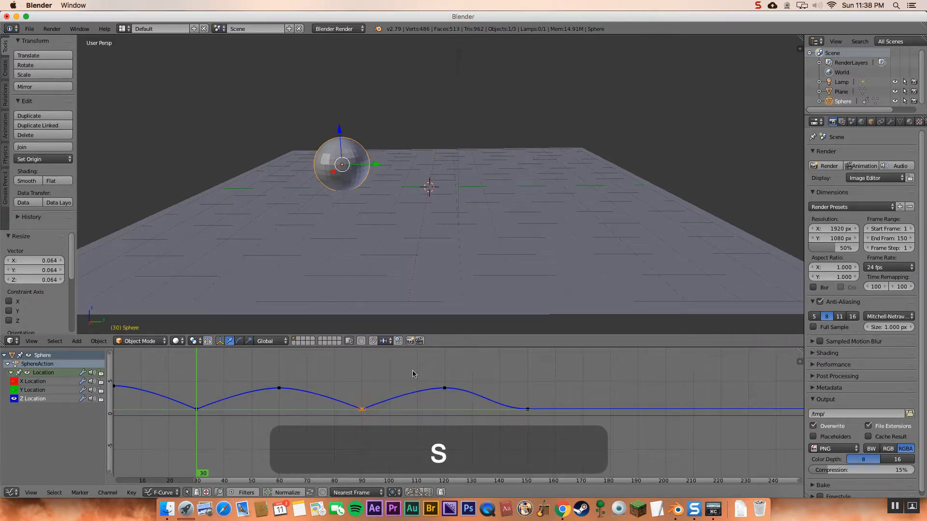
key(s)
click(366, 404)
key(s)
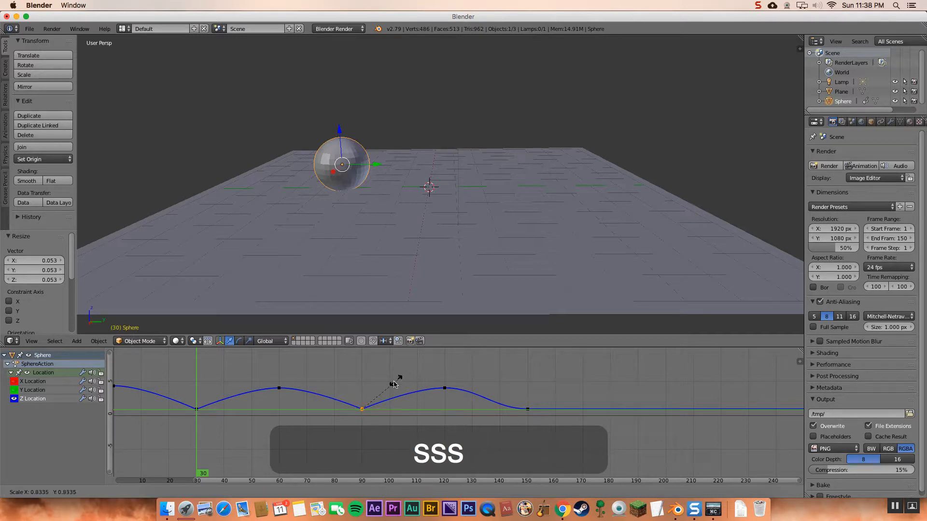
click(372, 402)
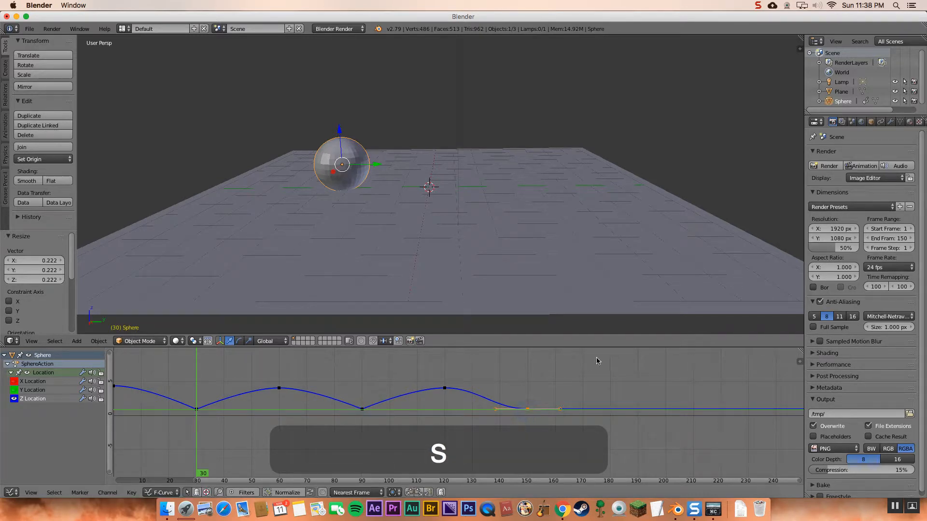
Scale down the handles of the Z Location keyframe at frame 150 so the final descent ends sharply
click(533, 400)
key(s)
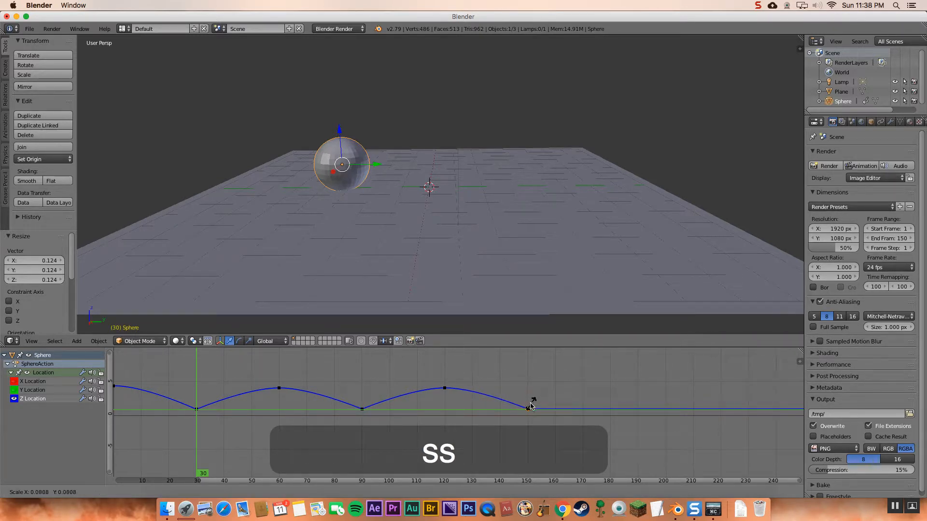
click(531, 406)
key(s)
click(540, 397)
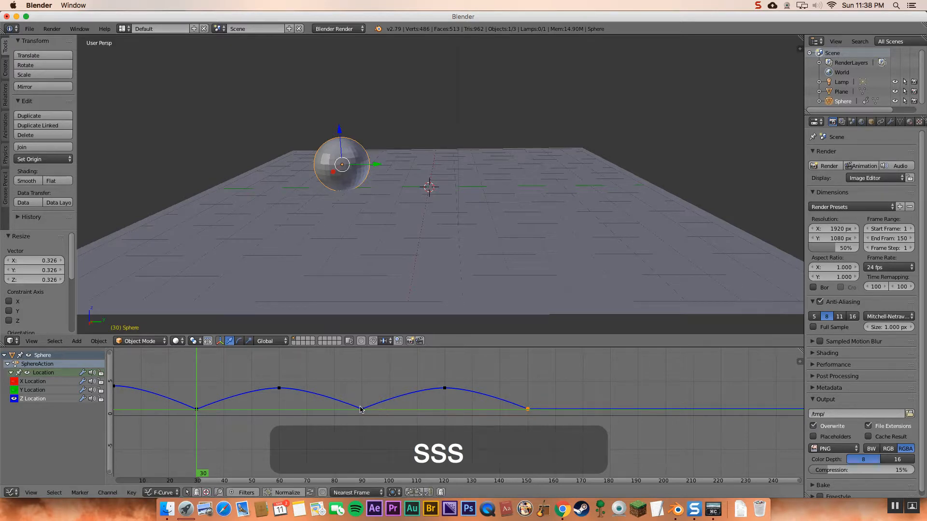
Return to frame 0 and play back the animation to check the sharpened bounces
right_click(444, 388)
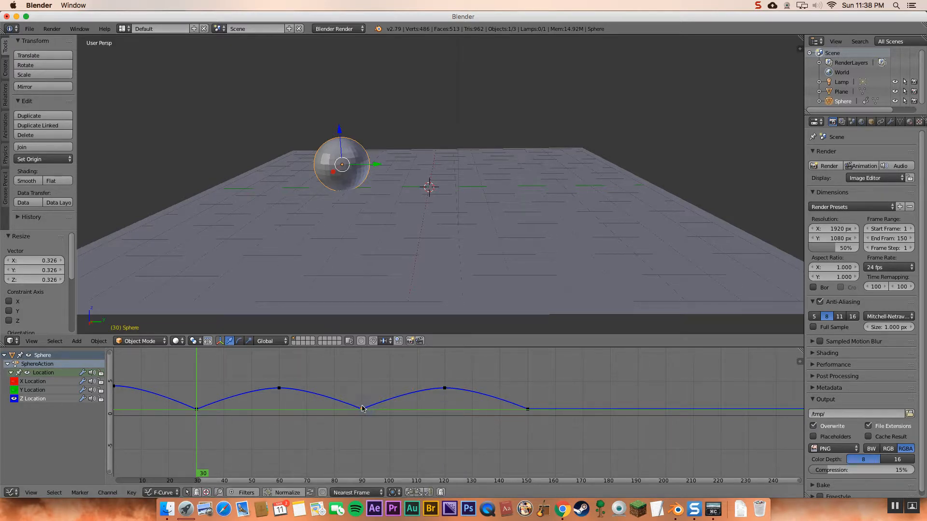
drag(174, 356, 72, 356)
key(Tab)
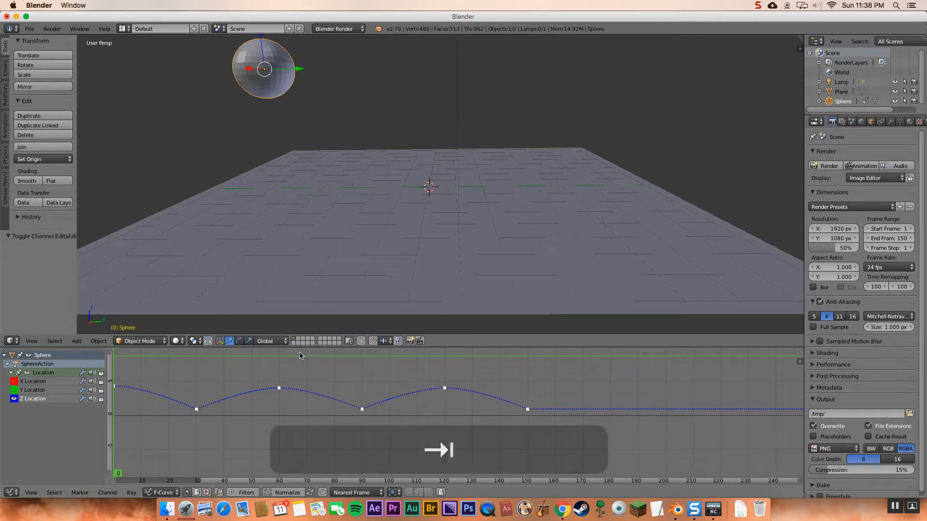
key(alt+a)
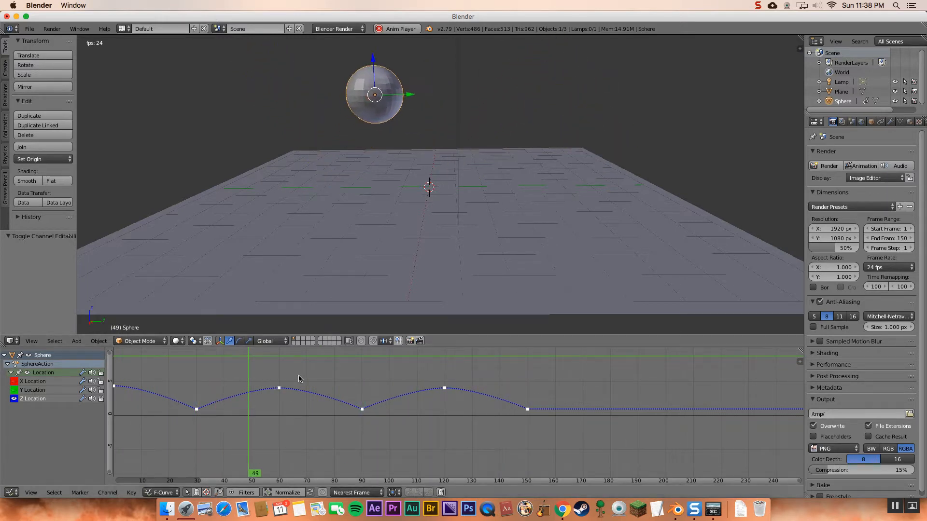
key(alt+a)
Show only the Y Location curve and delete its keyframe at frame 30
key(a)
click(172, 422)
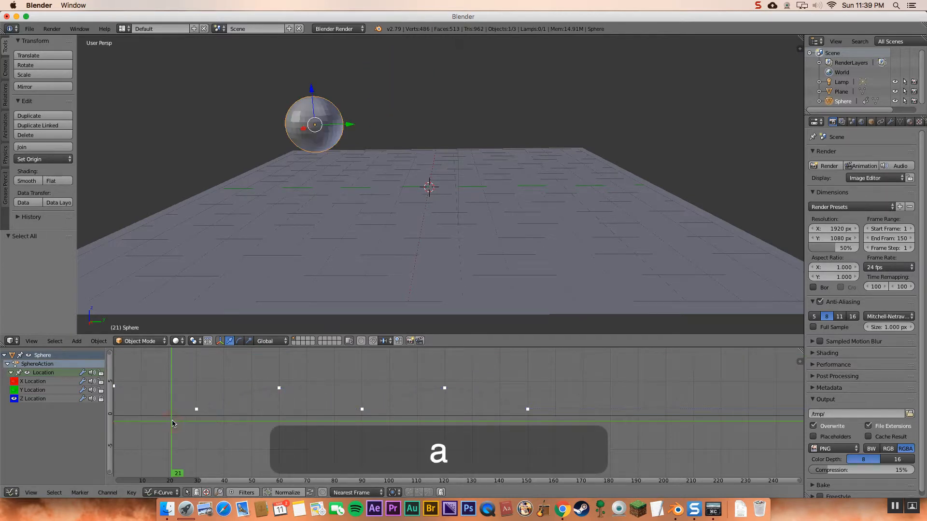
click(14, 390)
click(14, 382)
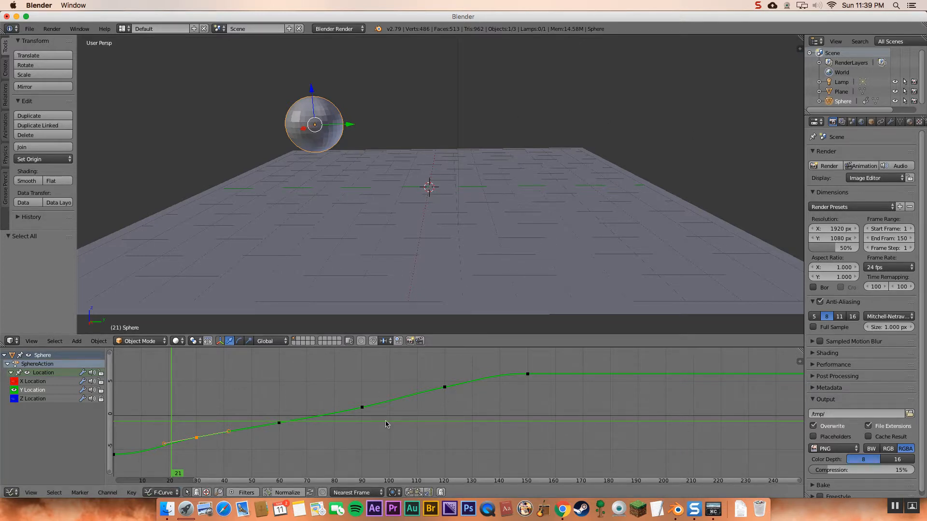
key(Delete)
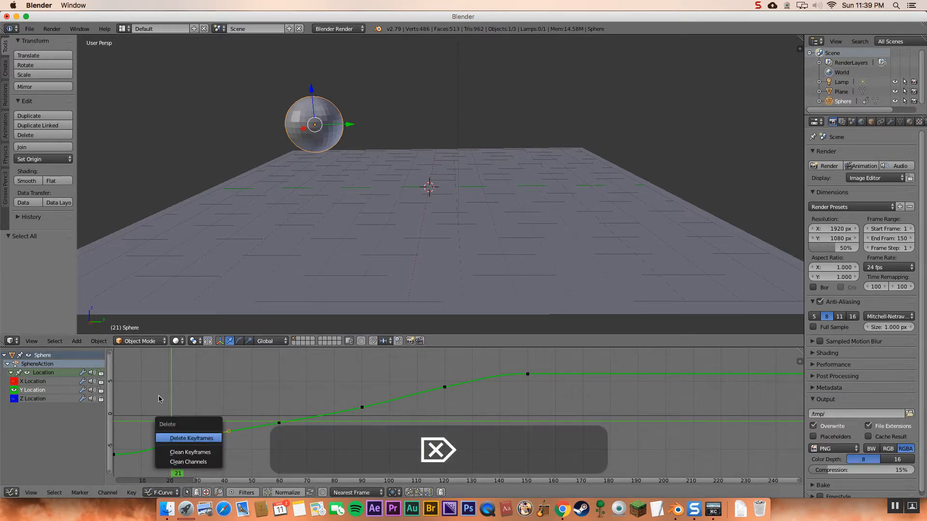
key(Delete)
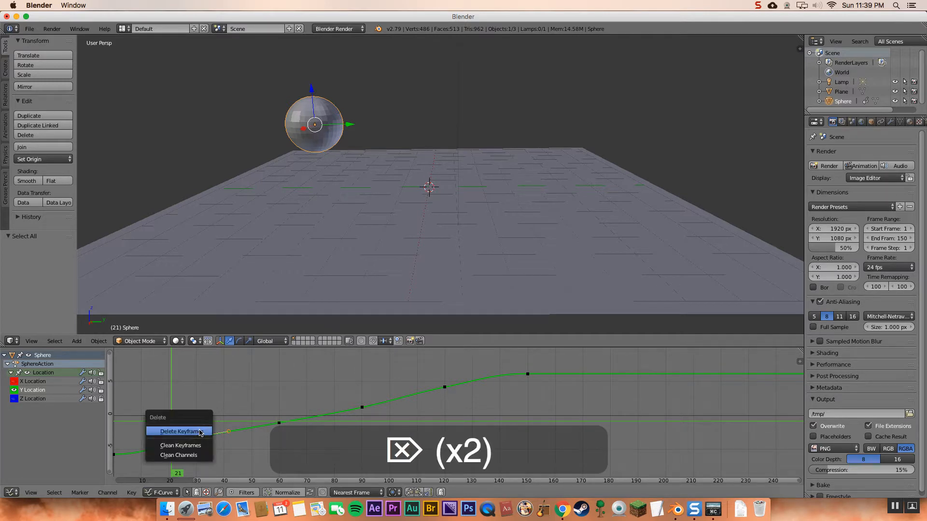
click(201, 433)
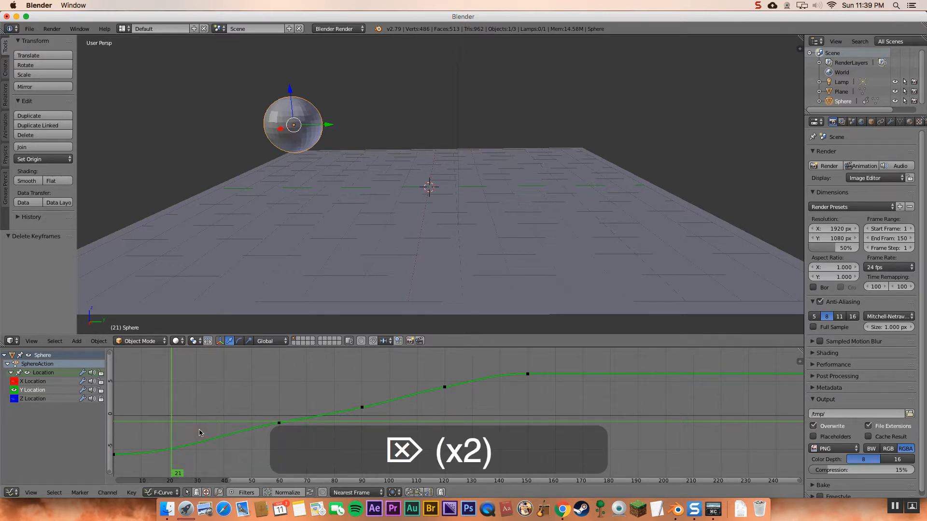
Delete the Y Location keyframes at frames 60, 90 and 120, keeping only the first and last ones
right_click(278, 423)
key(Delete)
click(279, 423)
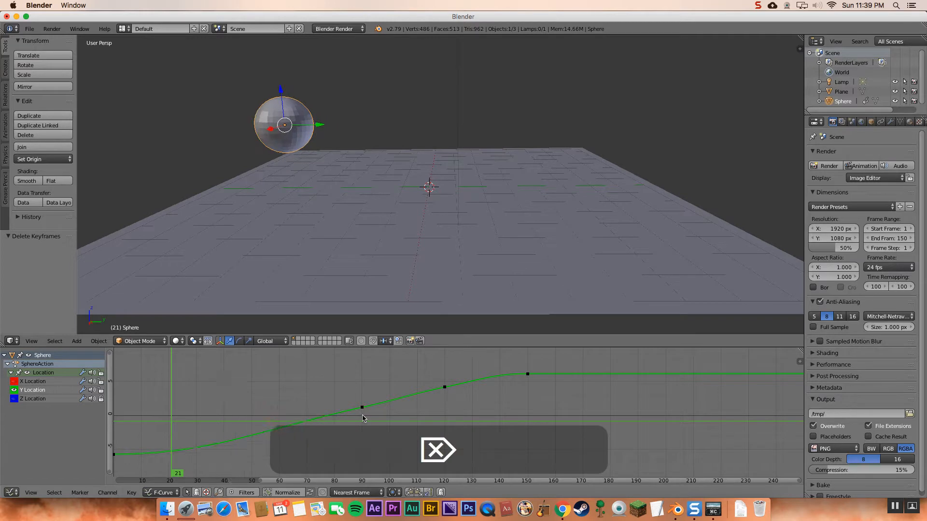
key(x)
click(364, 408)
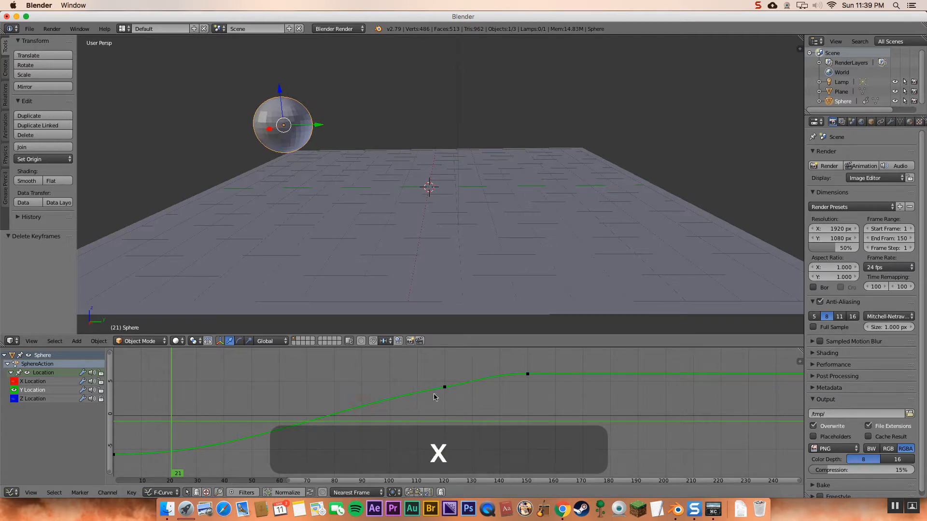
key(x)
click(442, 387)
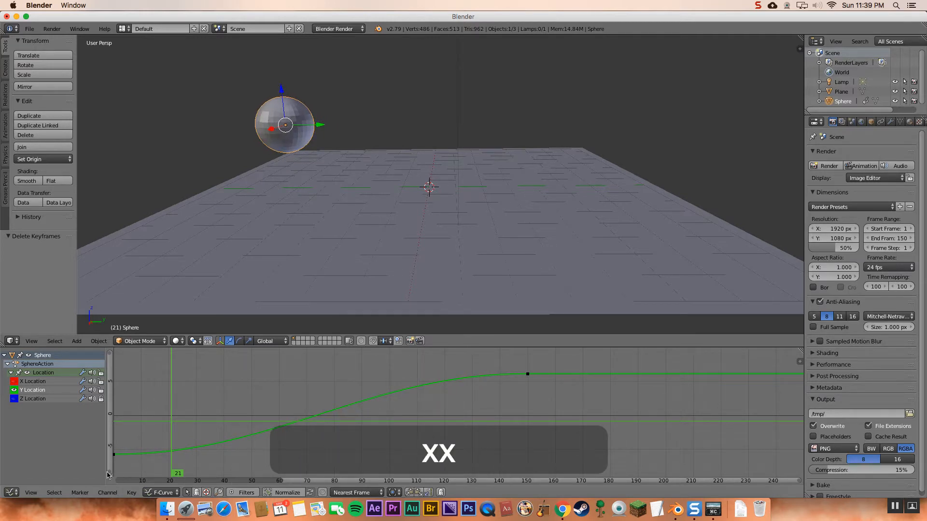
Set the interpolation of the two remaining Y Location keyframes to Linear and play the animation from frame 0
click(115, 454)
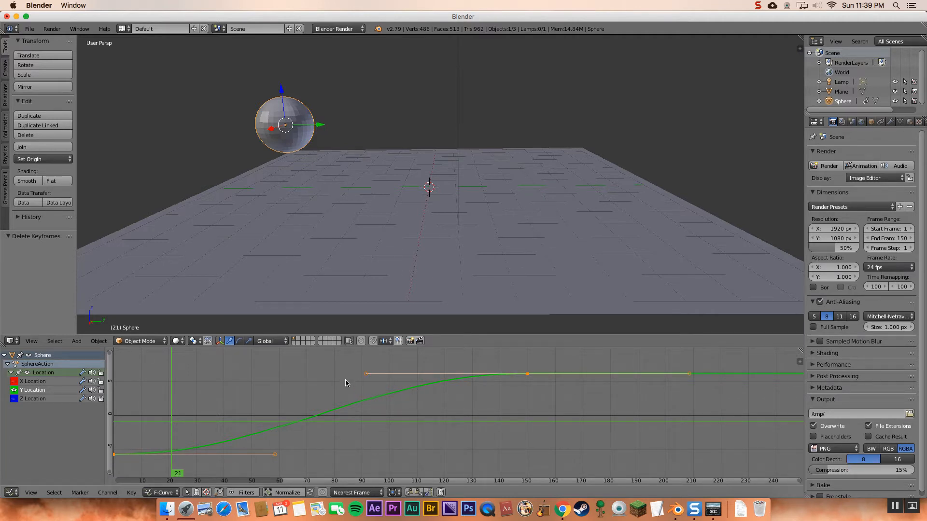
key(t)
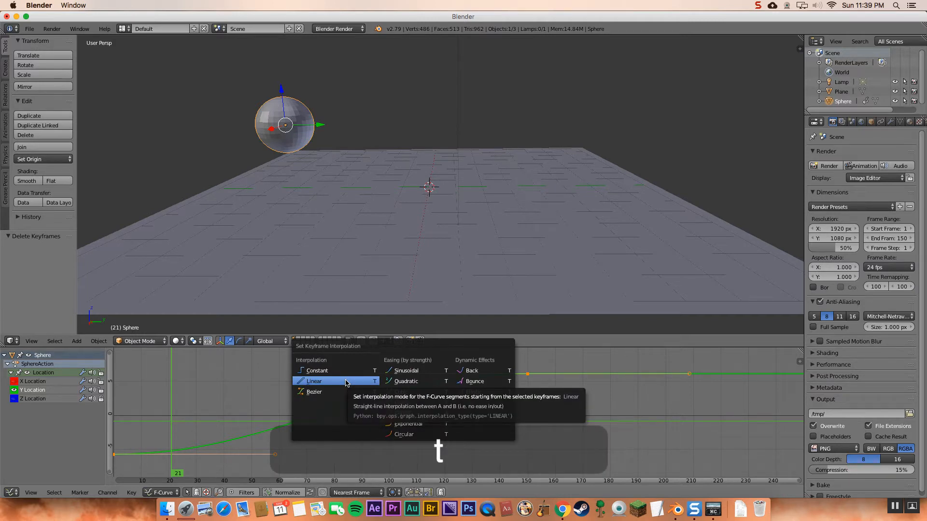
click(346, 381)
click(116, 440)
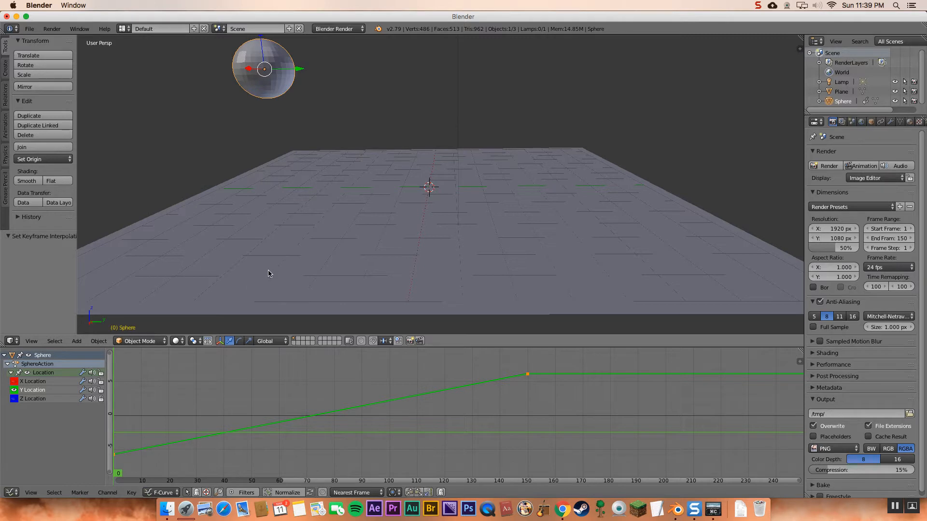
key(alt+a)
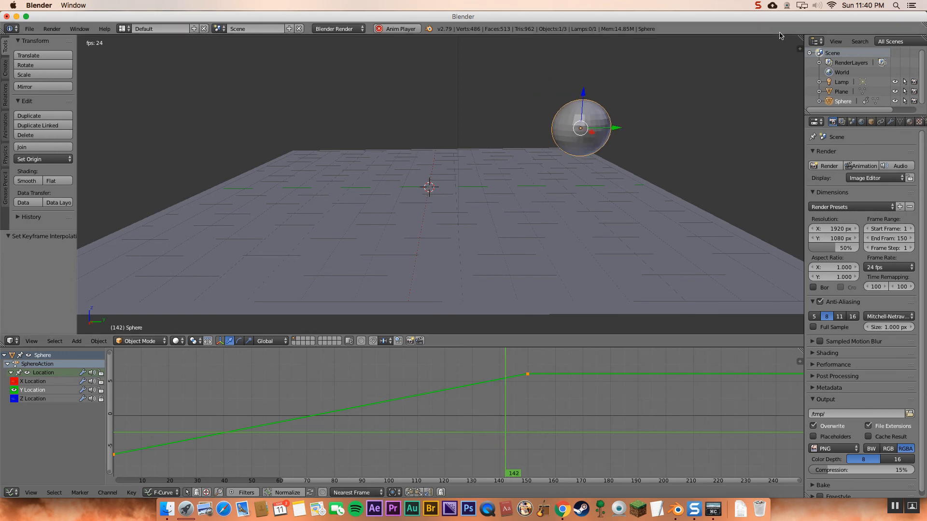
click(757, 6)
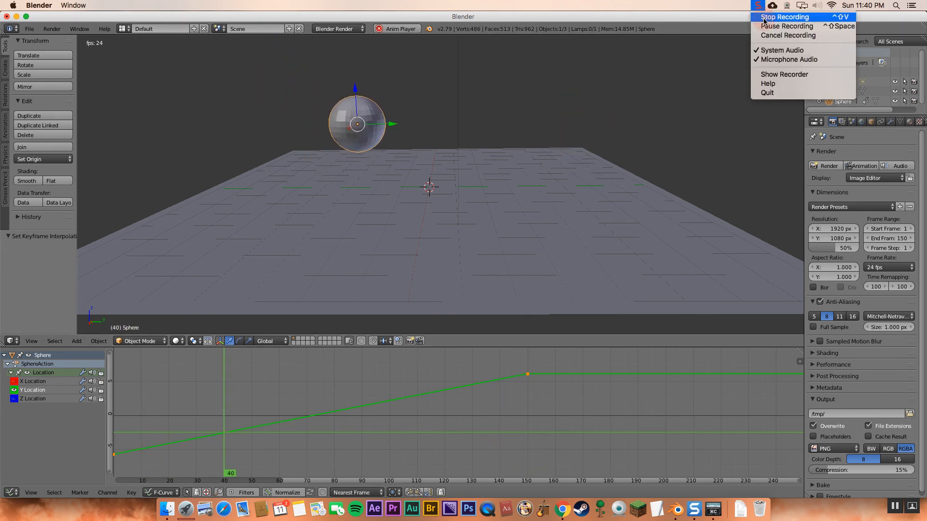